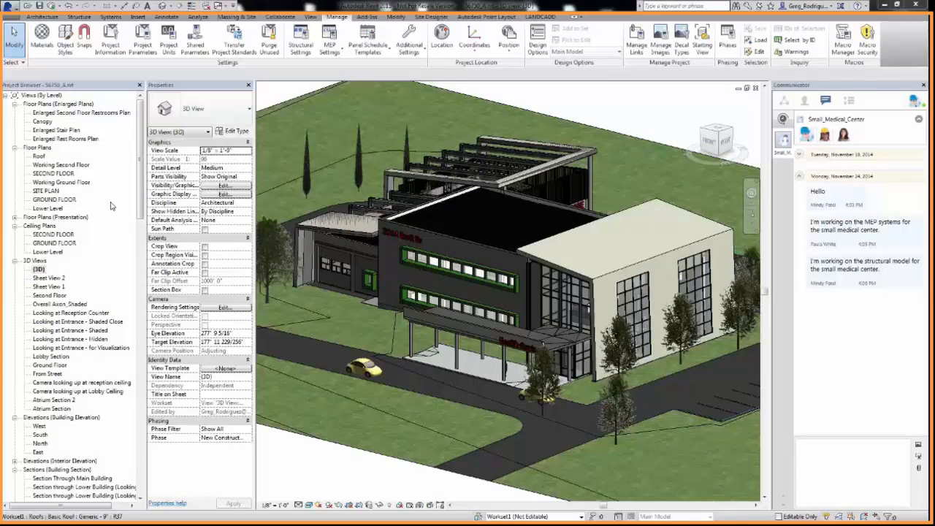
- Locate exam rooms 1201 and 1301 on the GROUND FLOOR plan and open the Working Ground Floor plan
double_click(57, 200)
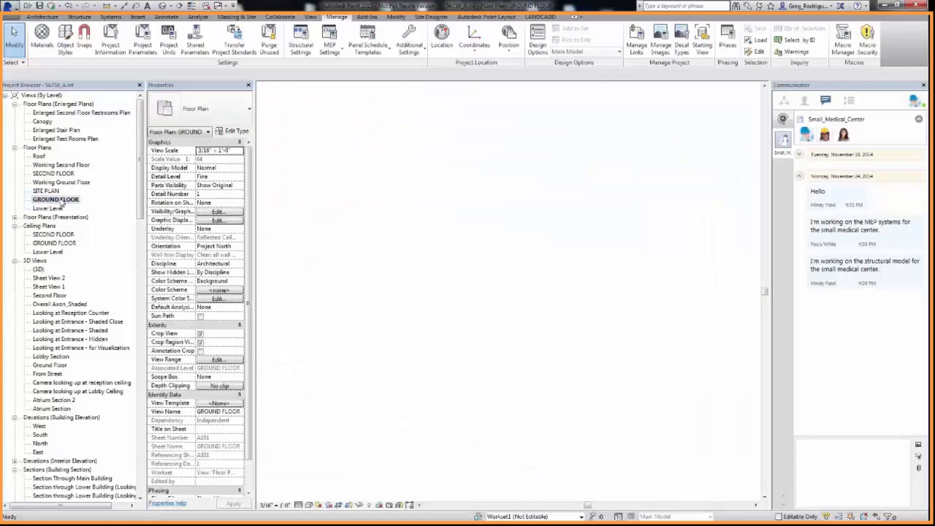
scroll(509, 295, up, 5)
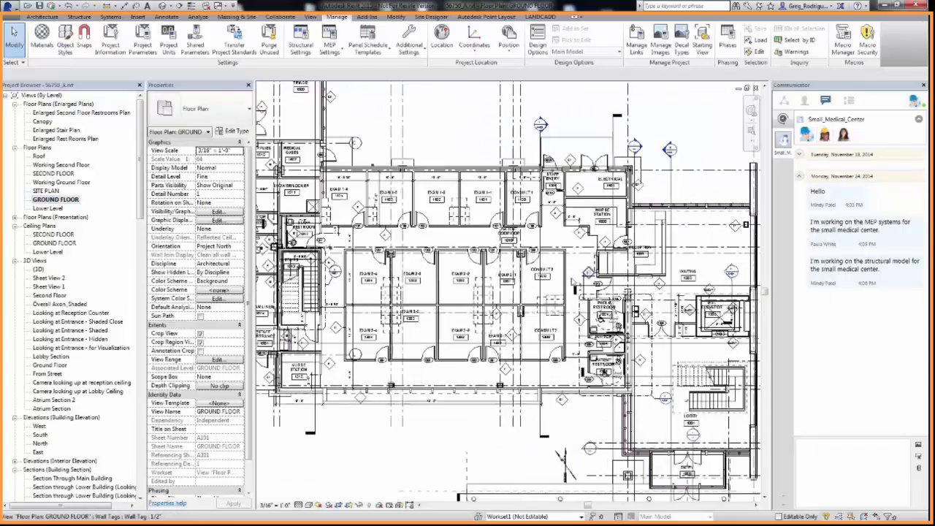
scroll(509, 295, up, 4)
middle_drag(494, 314, 511, 243)
scroll(511, 244, down, 1)
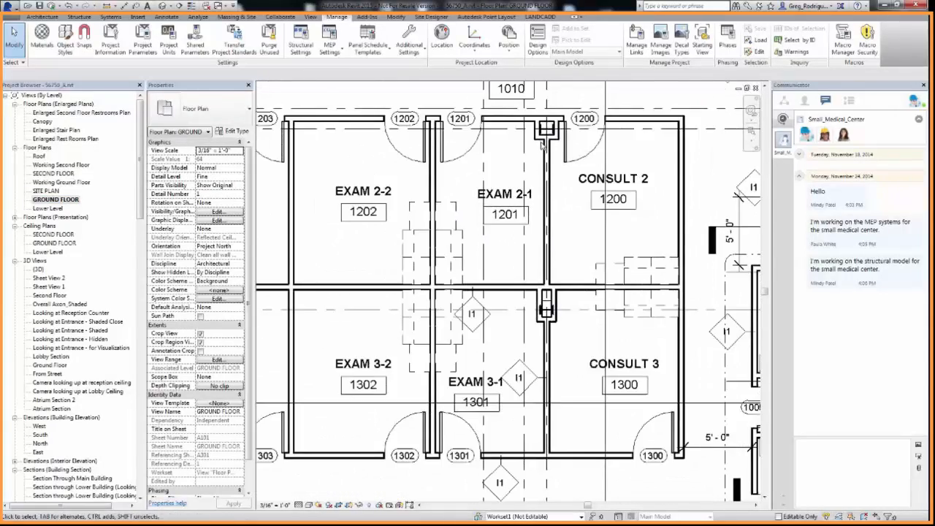
double_click(44, 182)
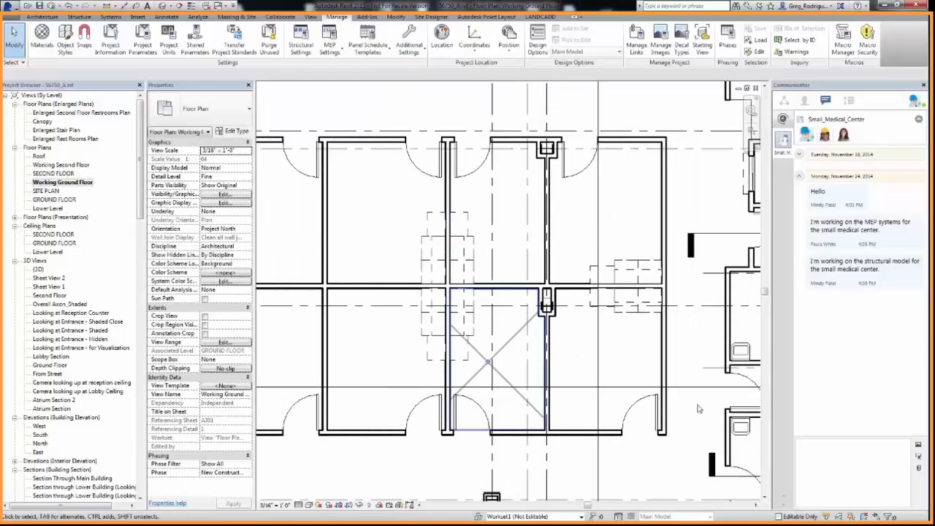
- Send the project chat message "Hello team we are moving the walls in rooms 1201 & 1301 two feet"
click(828, 450)
text(Hell)
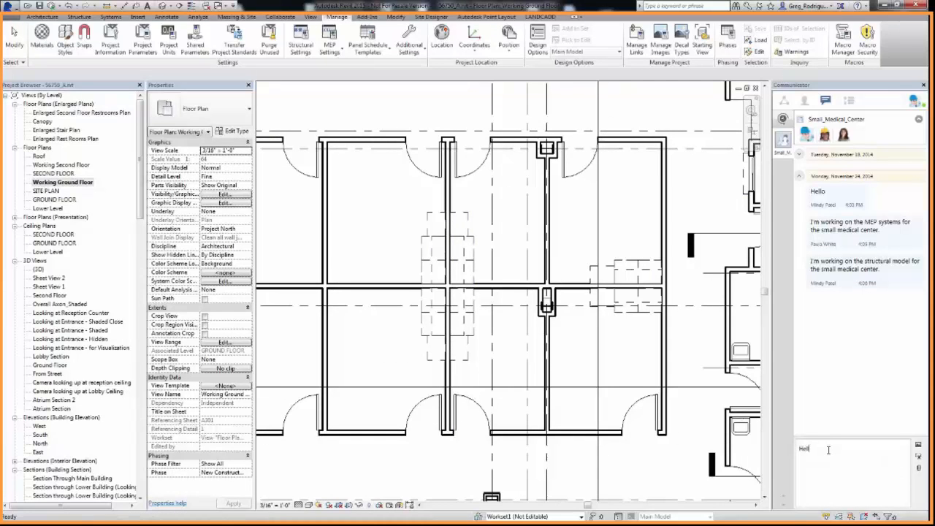
text(o team)
text(we are moving the walls in rooms 1201 & 1301 two feet)
key(Return)
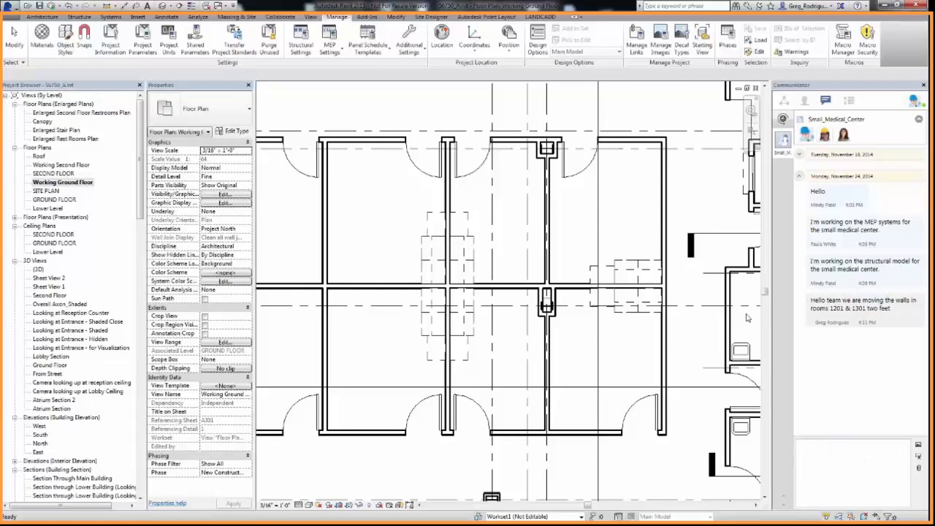
- Try to move the partition walls between exam rooms 1201 and 1301 and the consult rooms horizontally toward the consult rooms
click(396, 16)
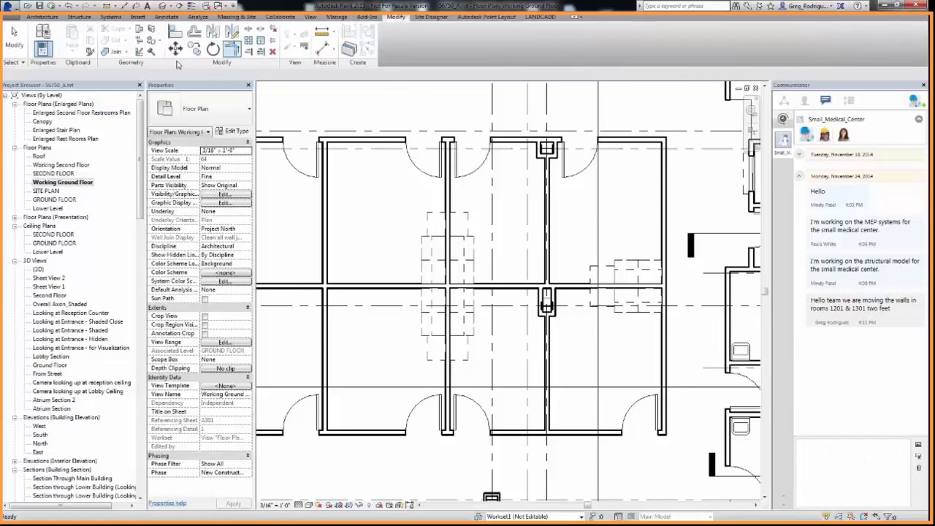
click(593, 172)
click(564, 169)
click(619, 166)
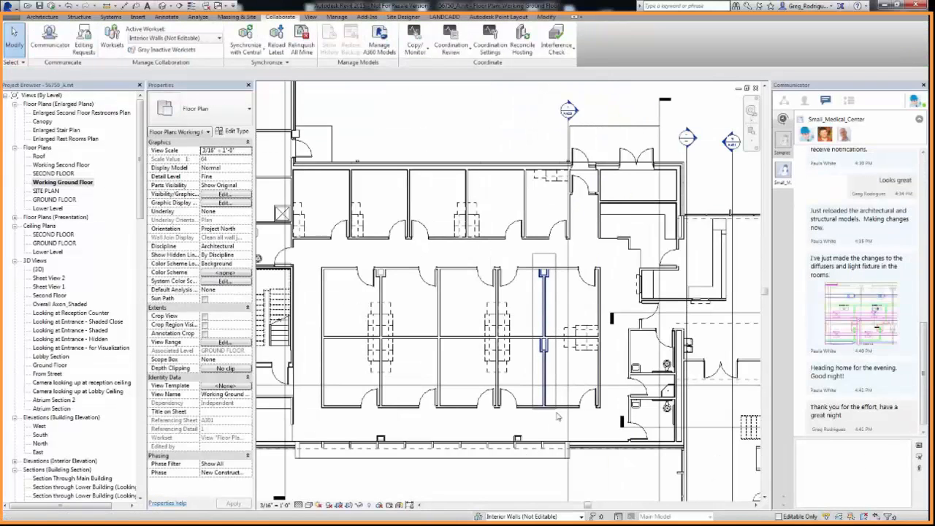
click(556, 416)
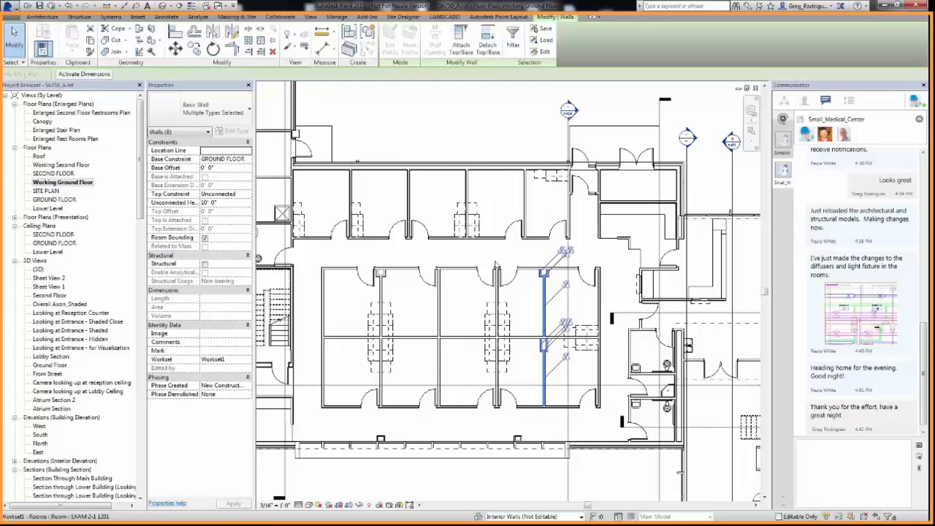
click(176, 48)
click(549, 257)
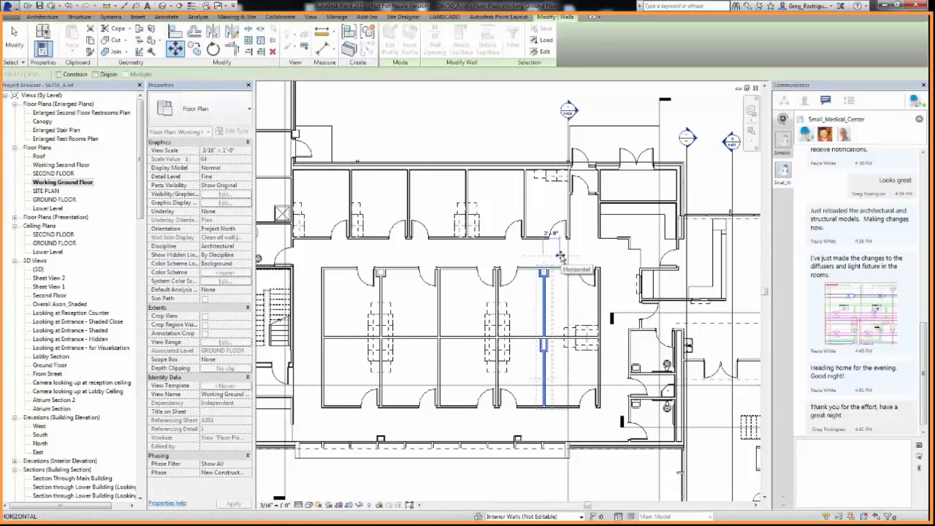
click(560, 256)
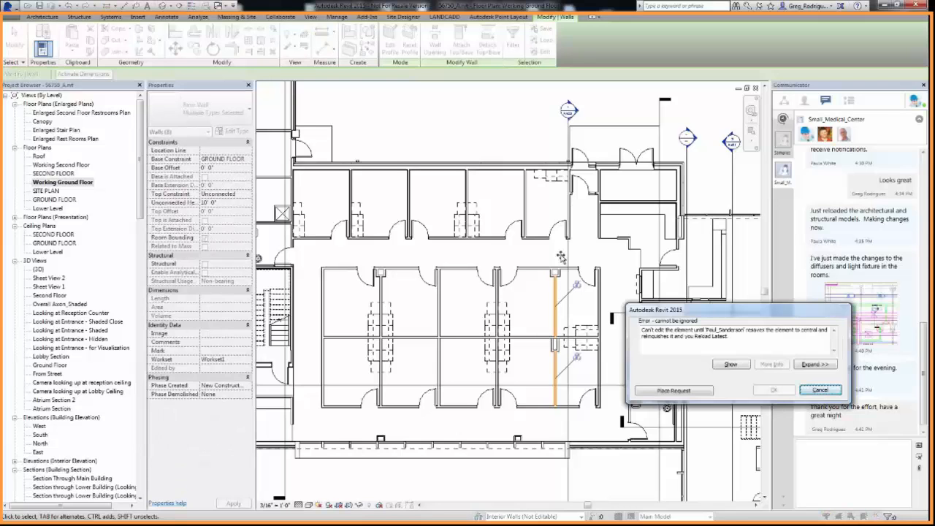
- Place an editing request for the borrowed partition walls and cancel the pending move
click(673, 391)
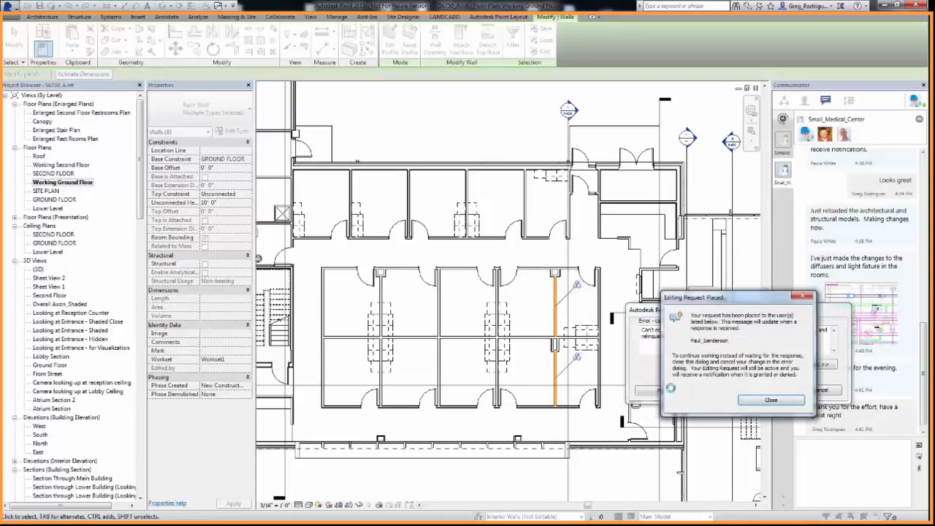
click(751, 403)
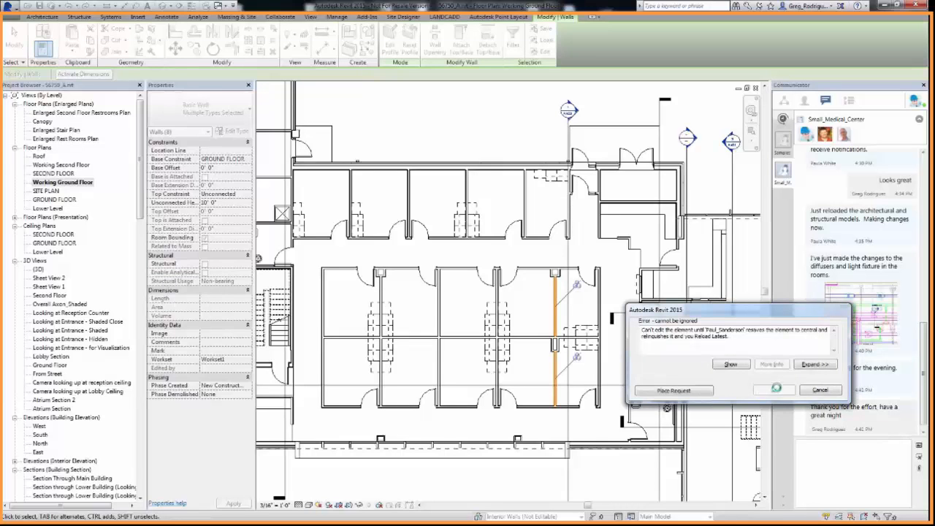
click(815, 391)
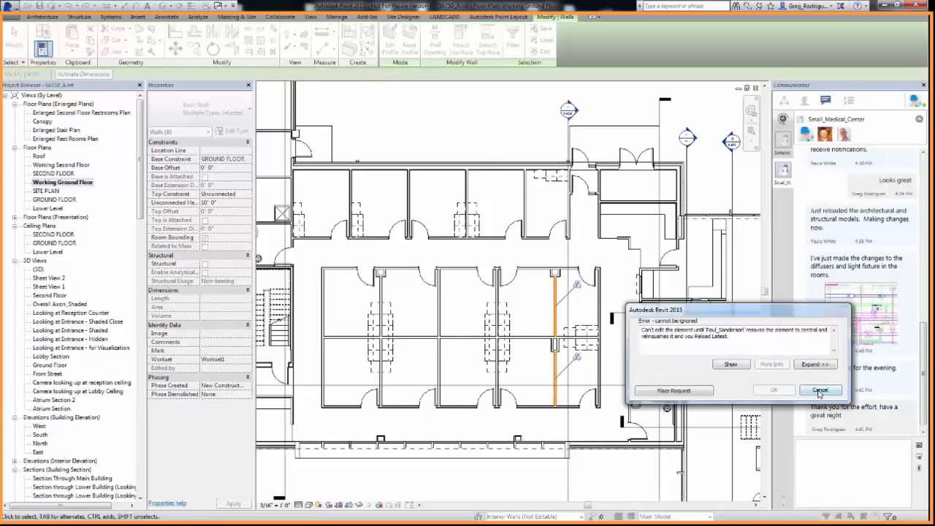
click(819, 392)
- Ask the colleague who holds the walls, in the project chat, to grant the request to move them
click(832, 464)
text(Paul Please grant my request to move these walls)
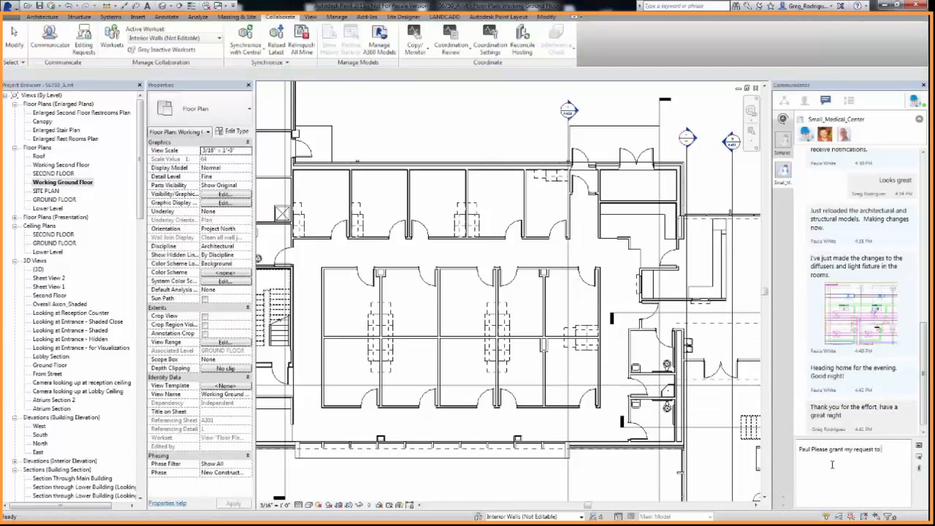
key(Return)
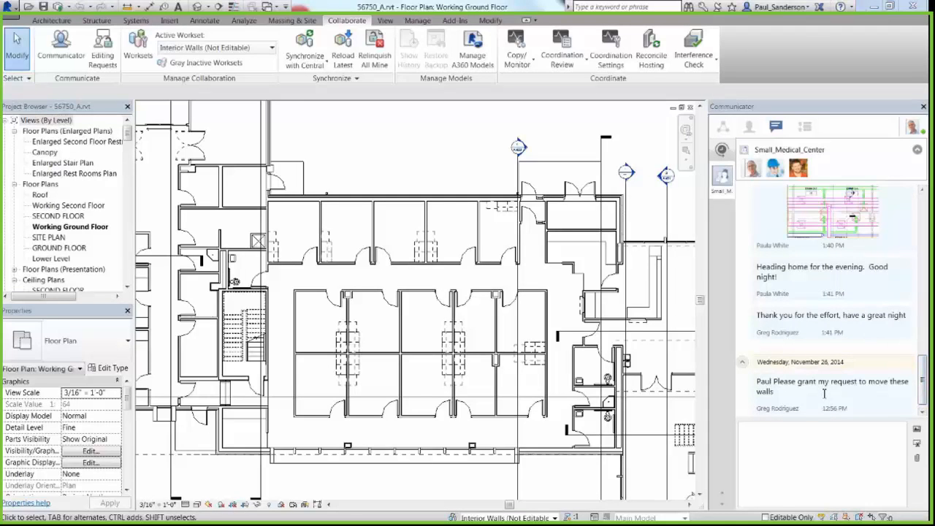
- In the wall owner's session, grant the colleague's pending editing request and close the request list
click(95, 46)
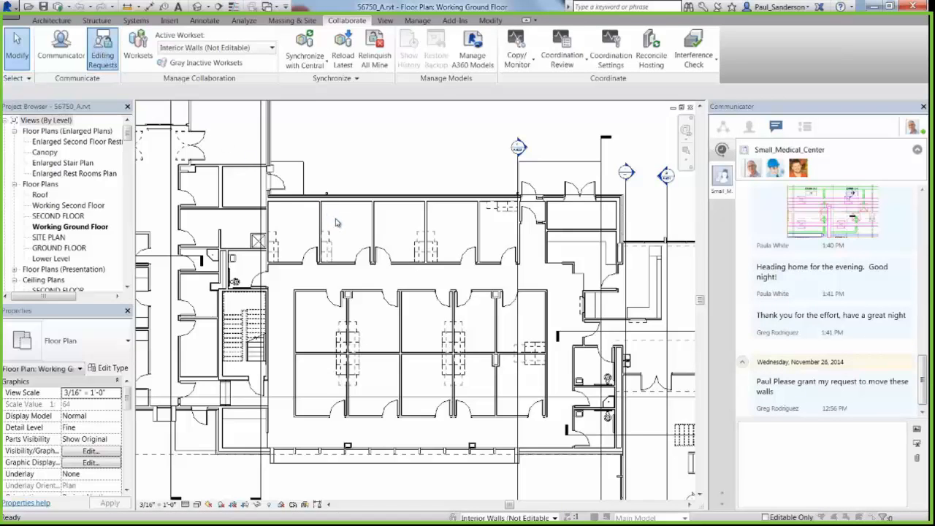
click(353, 155)
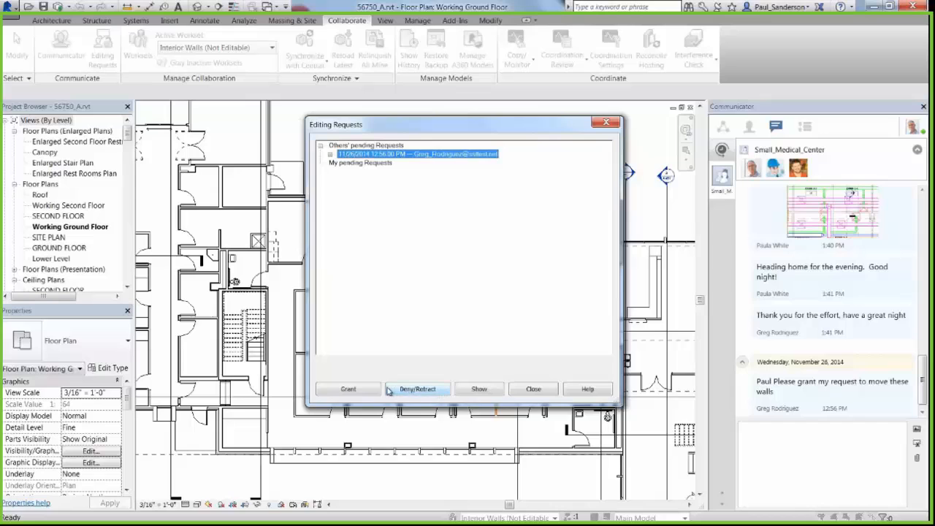
click(364, 391)
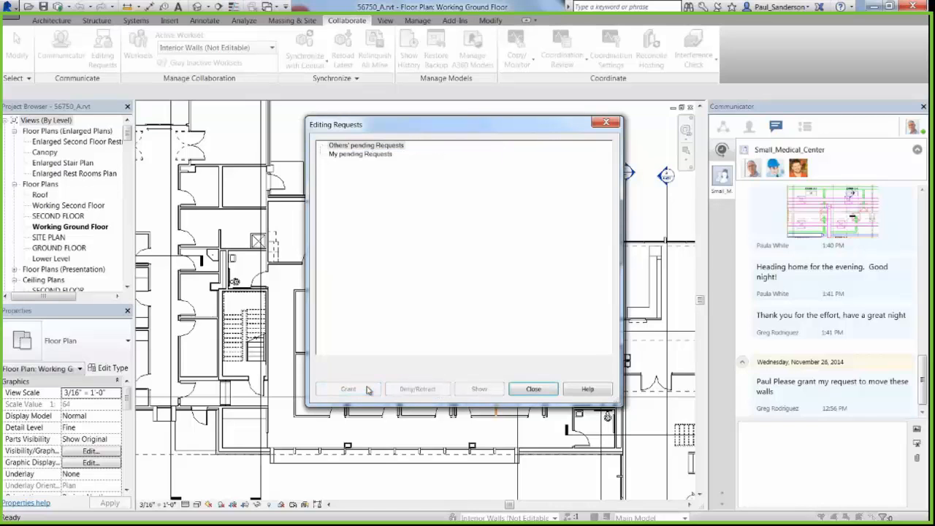
click(533, 388)
- Reply to the requesting colleague in the project chat with "I have granted your request"
click(796, 446)
text(Greg, I have granted your request)
key(Return)
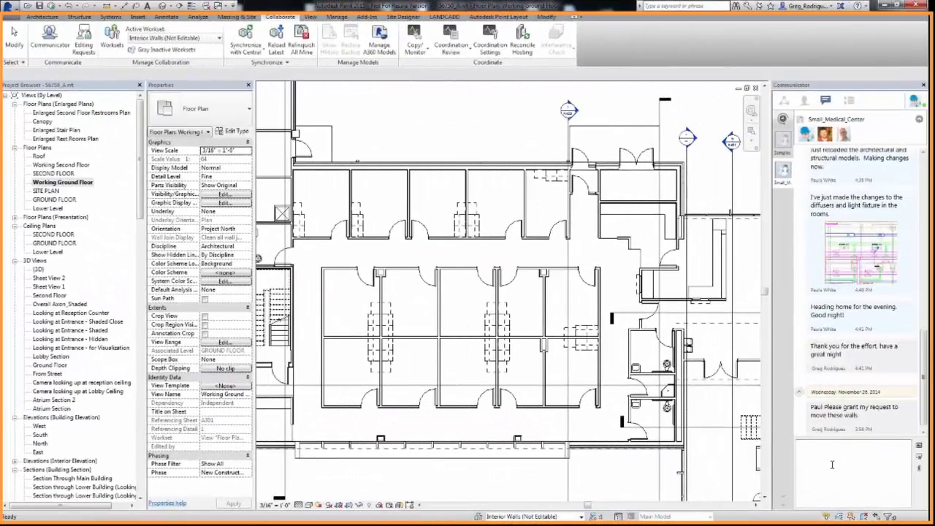
- Back in the requester's session, move the partition walls of rooms 1201 and 1301 horizontally toward the consult rooms
click(831, 464)
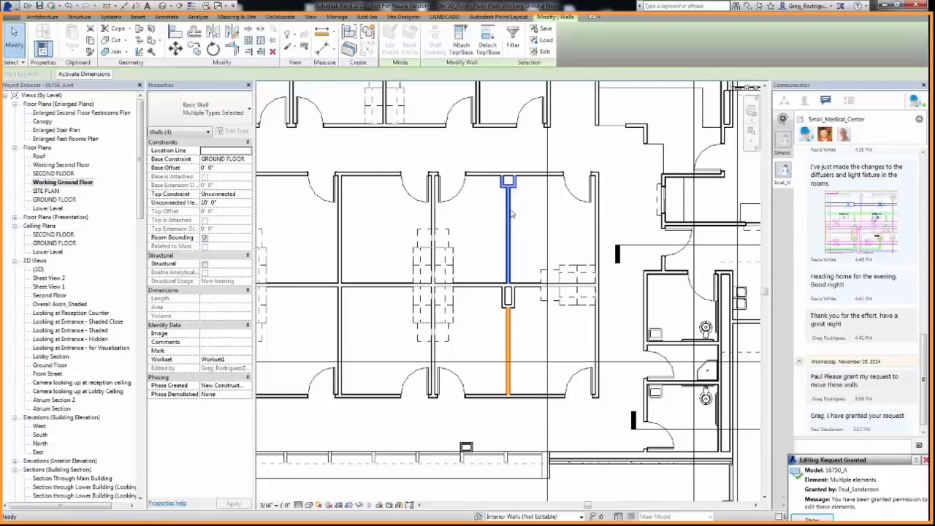
drag(490, 156, 522, 413)
key(m)
key(v)
click(510, 162)
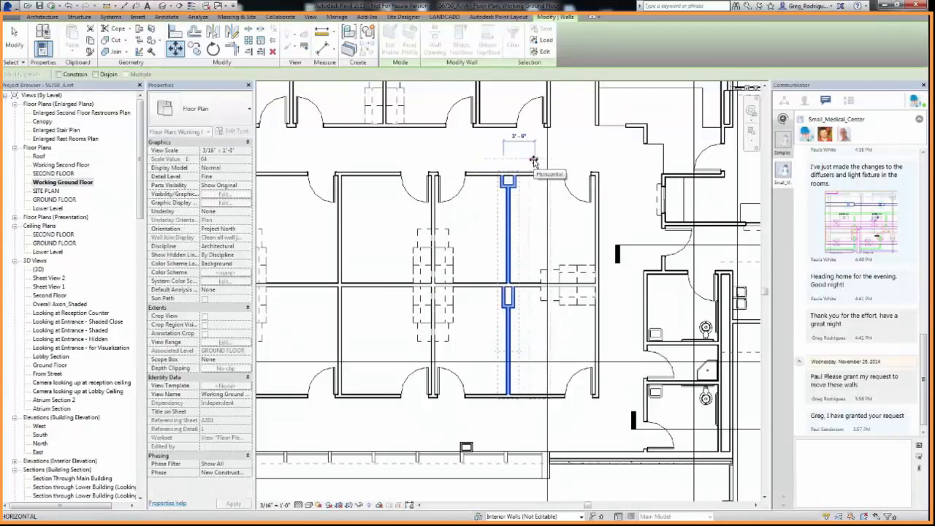
click(534, 161)
- Synchronize the model with central, adding the comment "Walls in rooms 1201 and 1301 have been moved two feet."
click(279, 16)
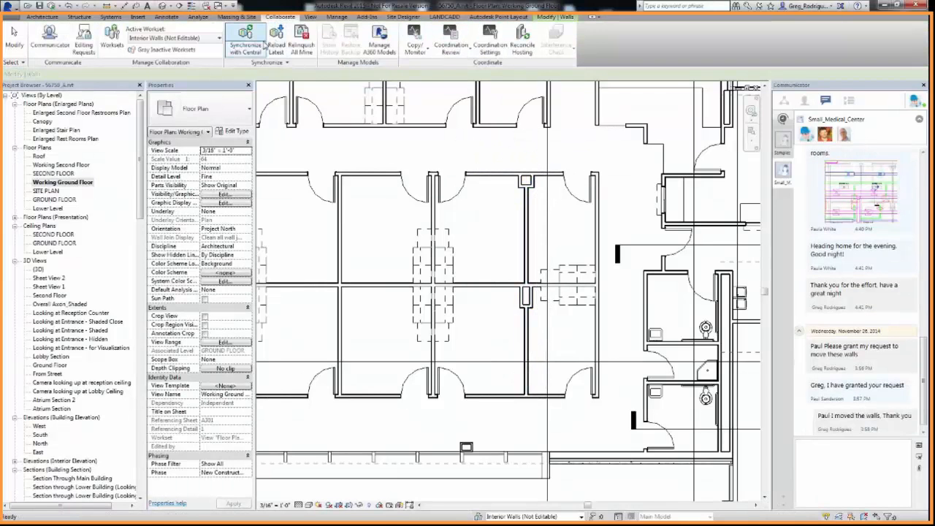
click(255, 48)
click(272, 61)
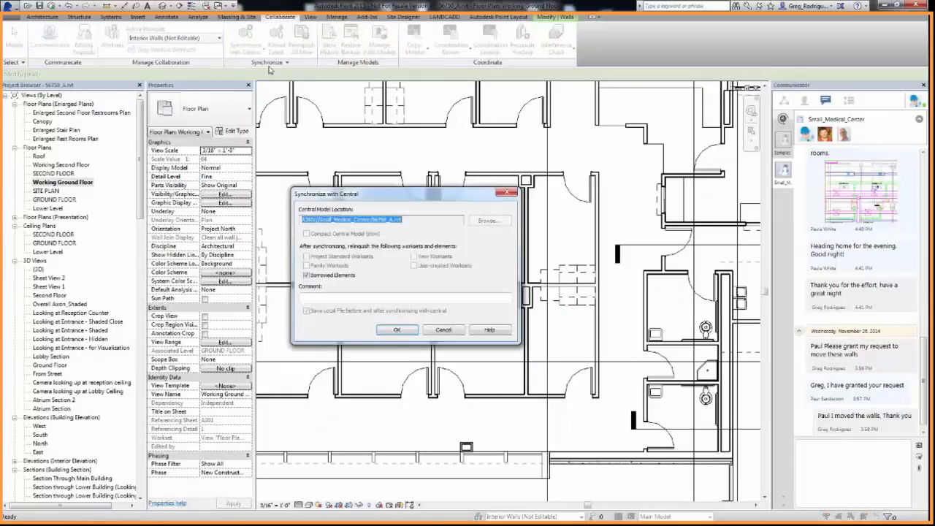
click(340, 298)
text(W)
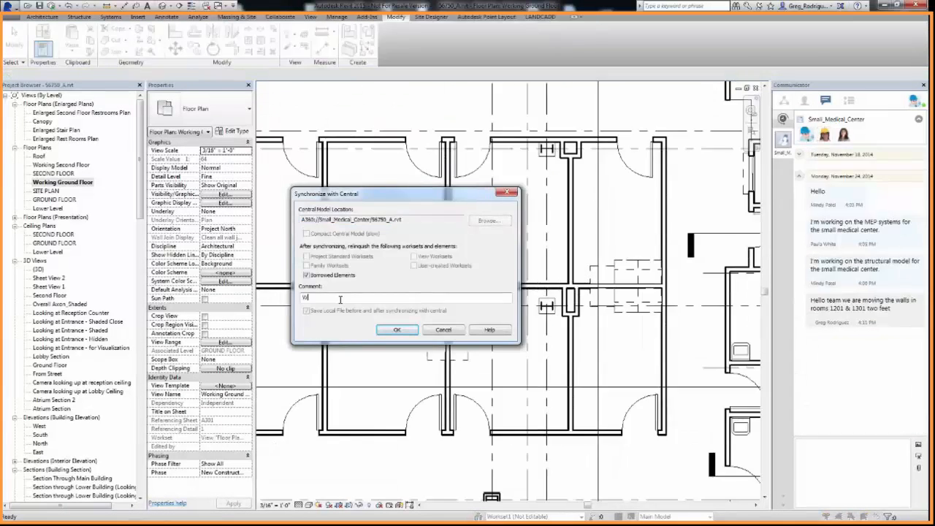
text(alls in rooms 1201 and 1301 have been moved two feet.)
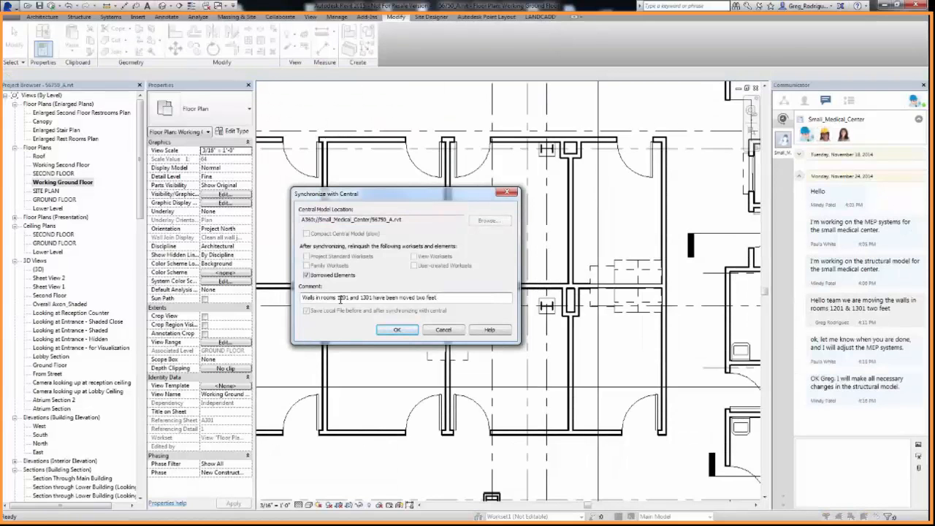
click(397, 330)
- Capture the plan area around the moved walls and send it to the project chat with "Please see a capture of the move"
click(831, 100)
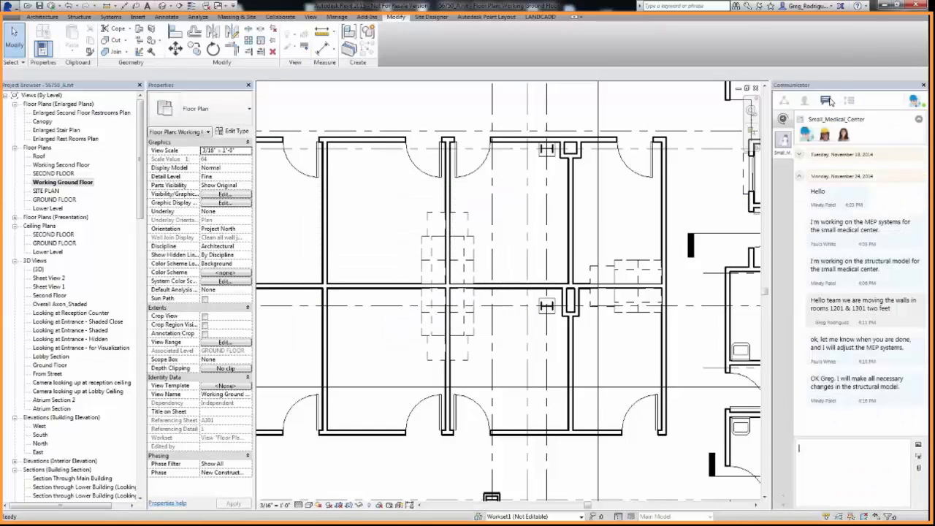
click(919, 457)
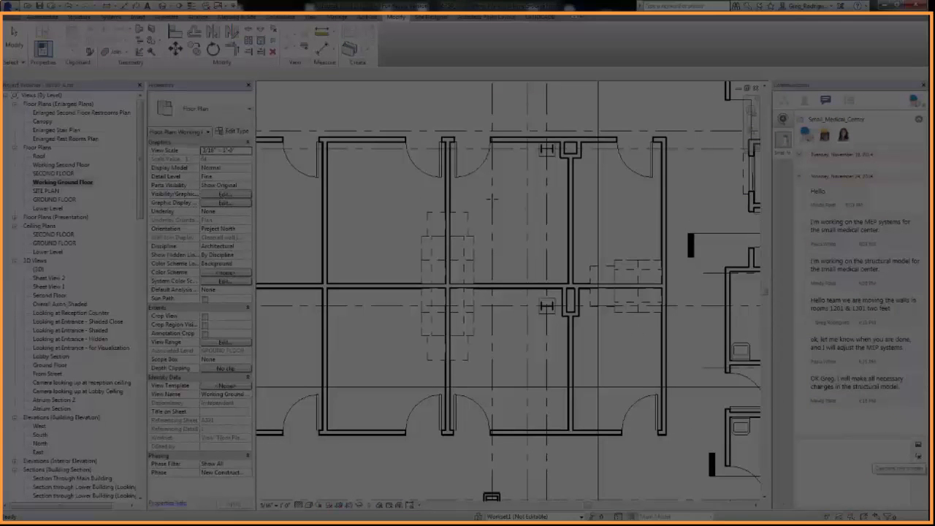
drag(384, 100, 614, 284)
drag(655, 392, 745, 486)
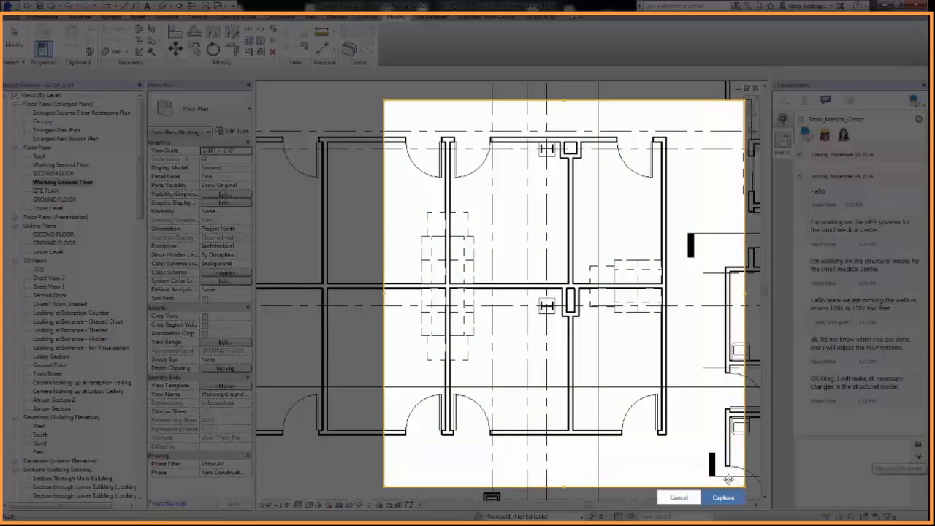
click(721, 497)
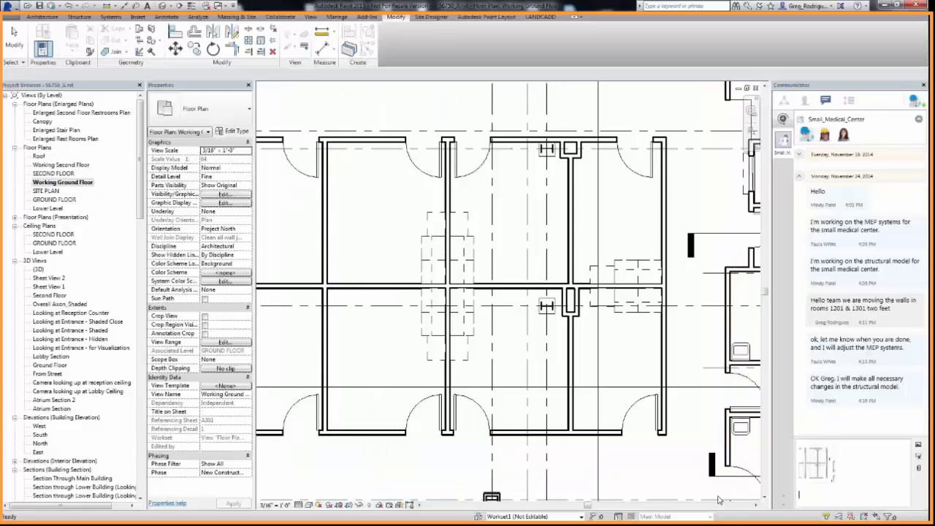
text(Please see a capture of the move)
key(Return)
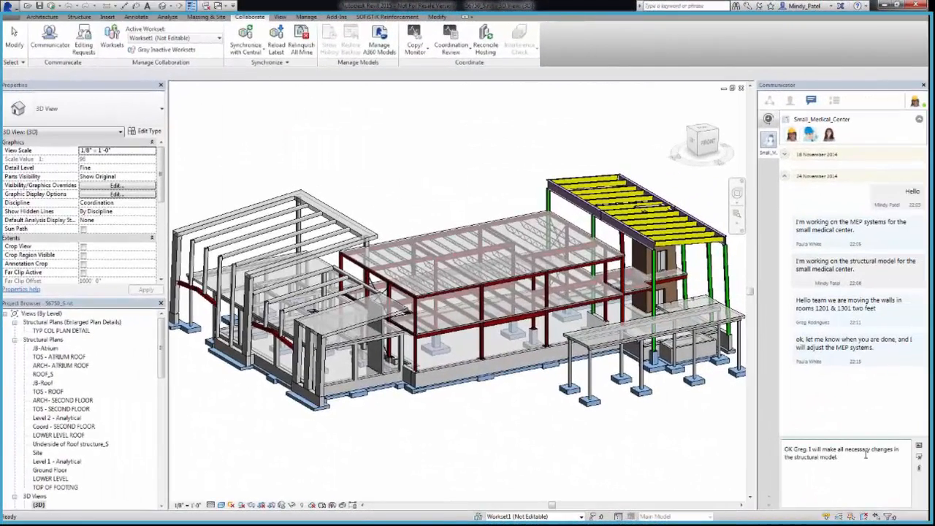
- In the structural engineer's session, send the prepared reply about changing the structural model and show the active project's activity
key(Return)
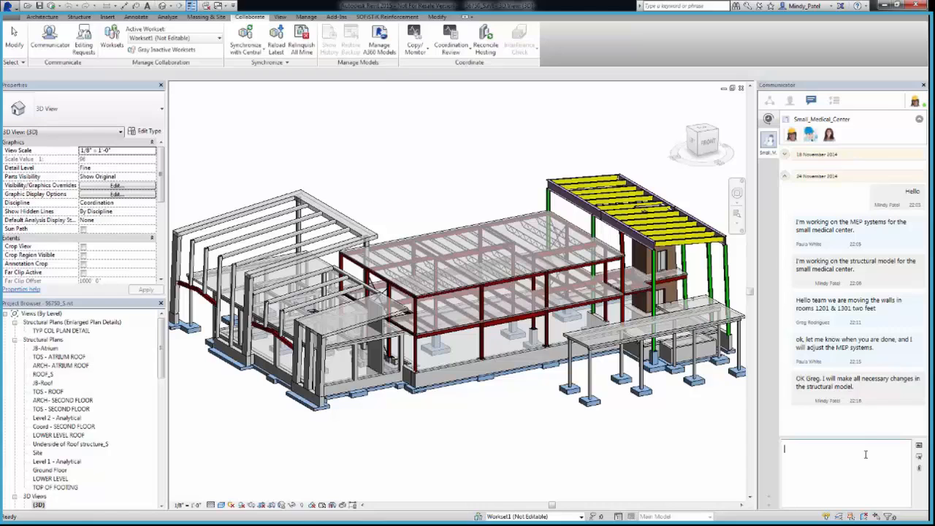
click(837, 100)
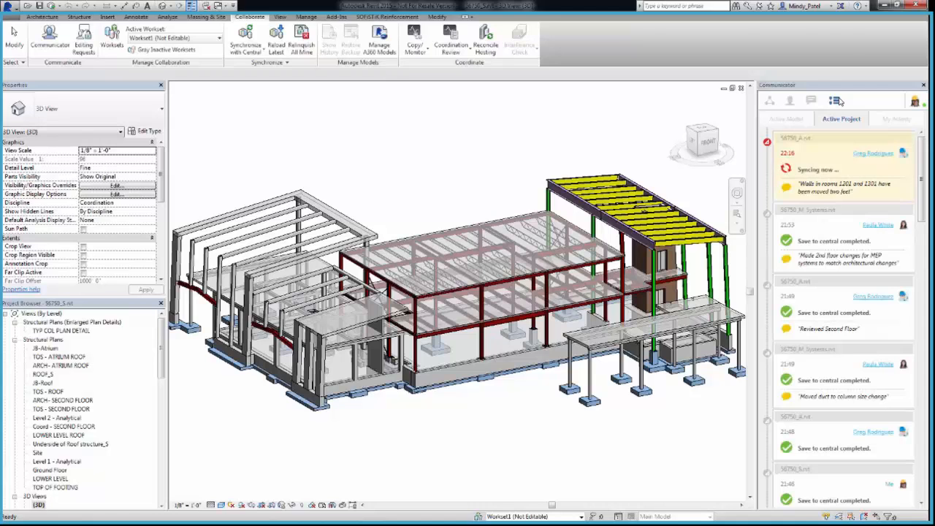
- Reload the linked architectural model 56750_A.rvt in the structural model
click(307, 18)
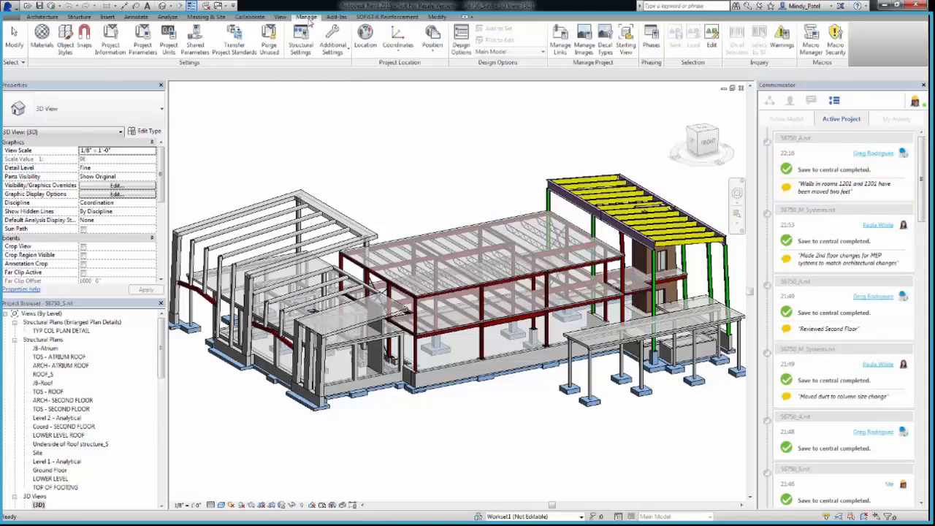
click(555, 53)
click(276, 124)
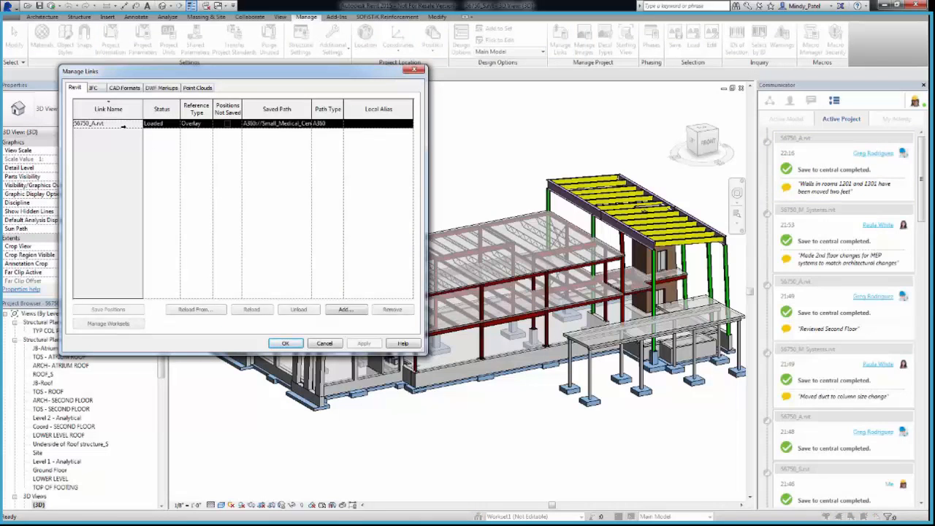
click(259, 310)
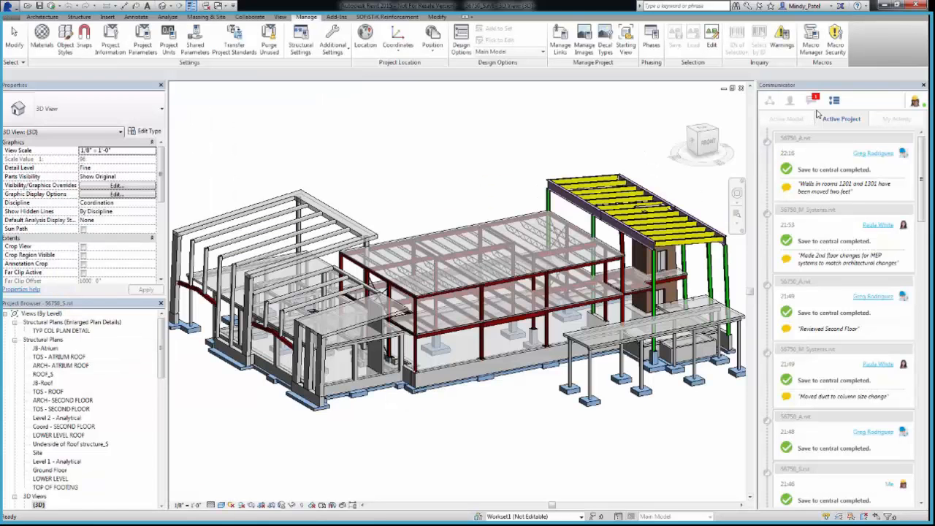
- View the shared capture of the wall move from the project chat at full size, then close it
click(813, 101)
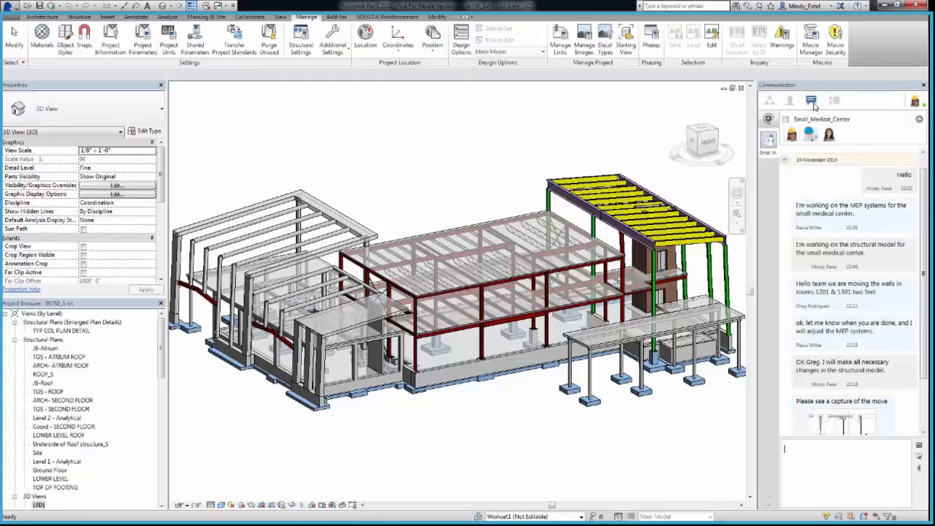
drag(923, 193, 928, 256)
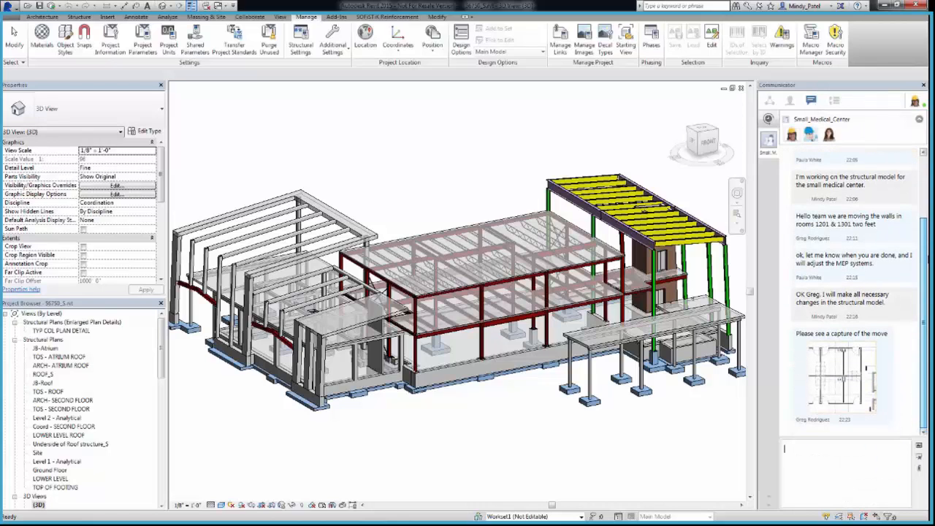
double_click(843, 376)
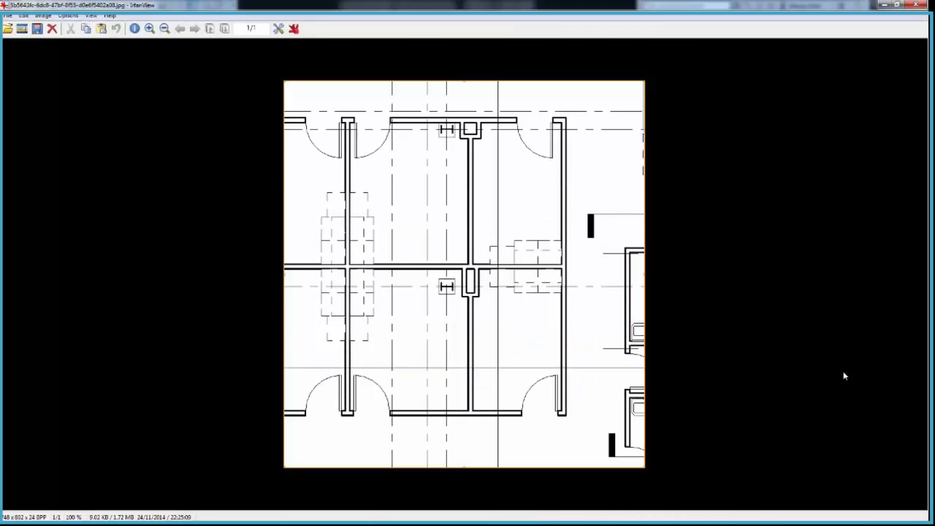
click(916, 5)
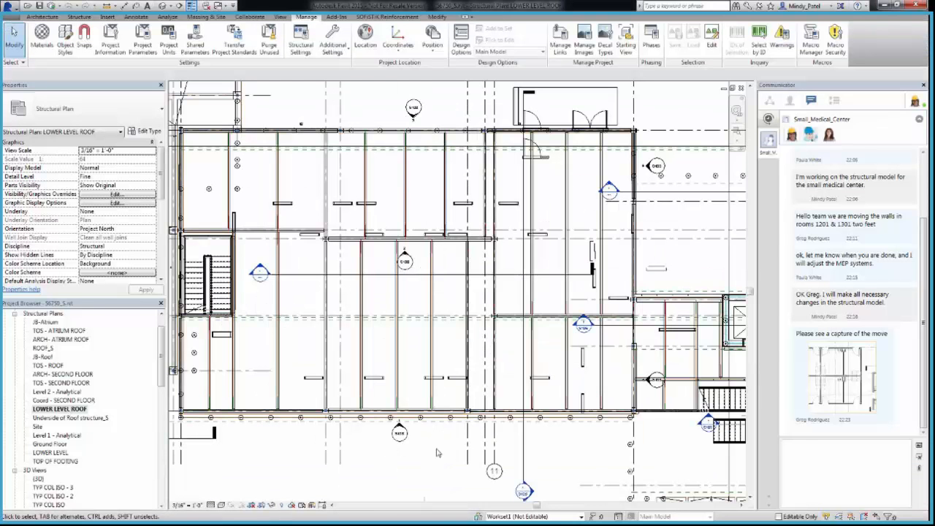
- In the LOWER LEVEL ROOF structural plan, move grid 11 horizontally 2'-0" to the right
click(494, 455)
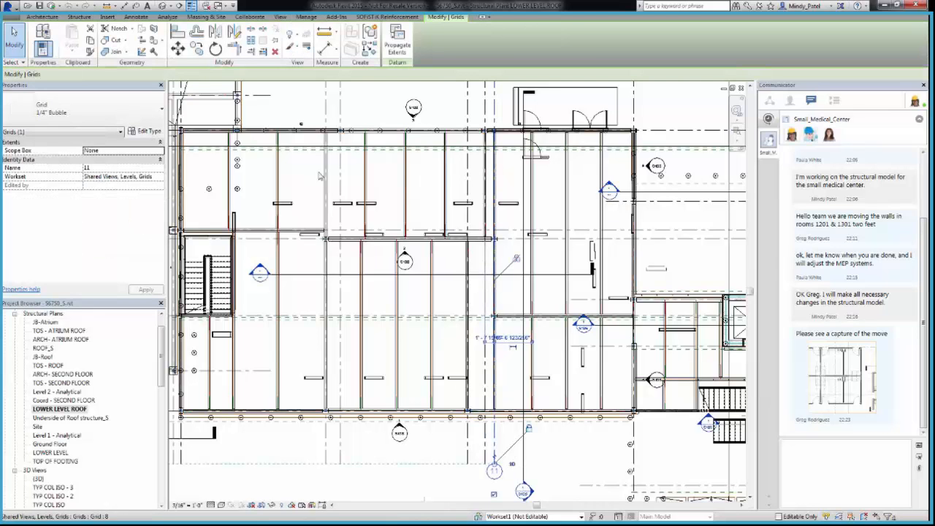
click(177, 49)
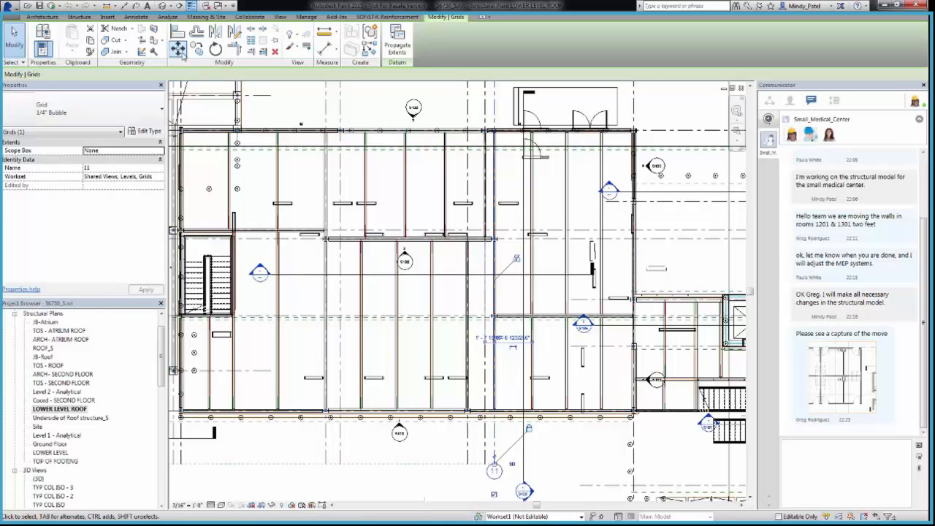
click(534, 459)
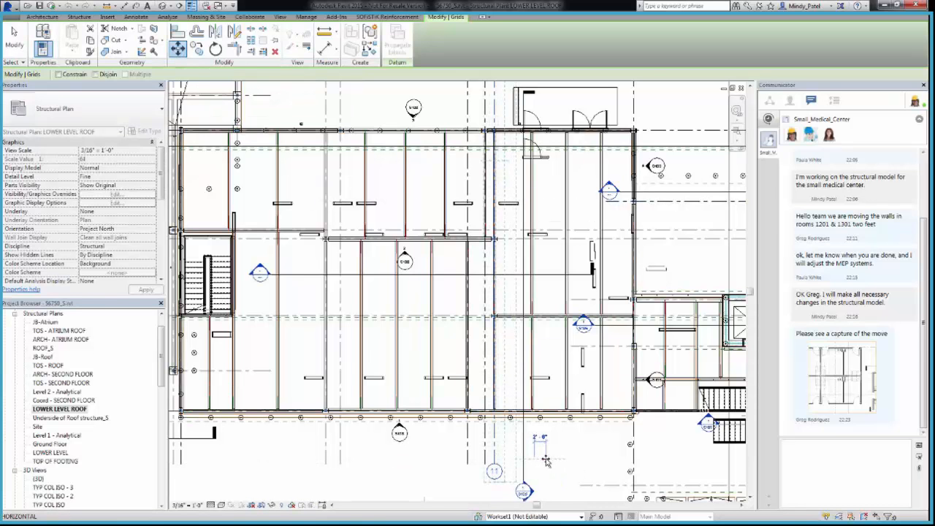
scroll(545, 459, up, 3)
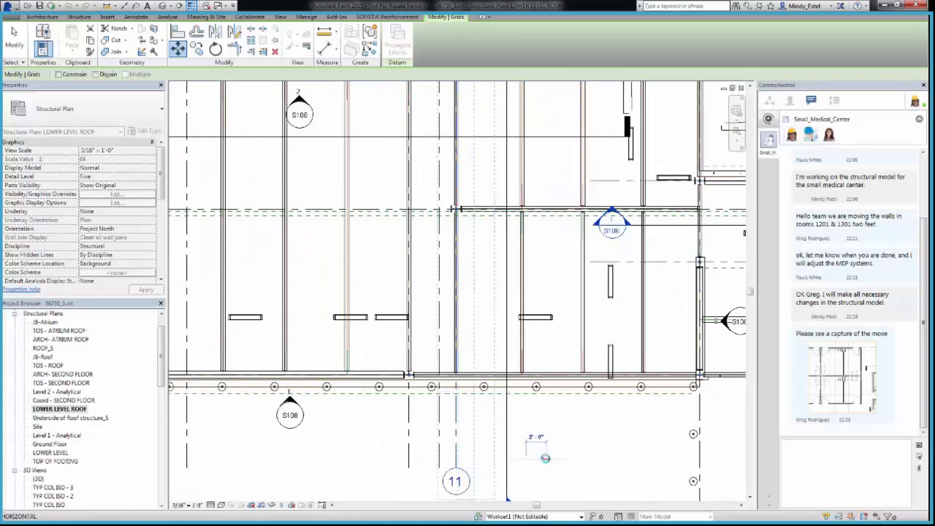
click(546, 460)
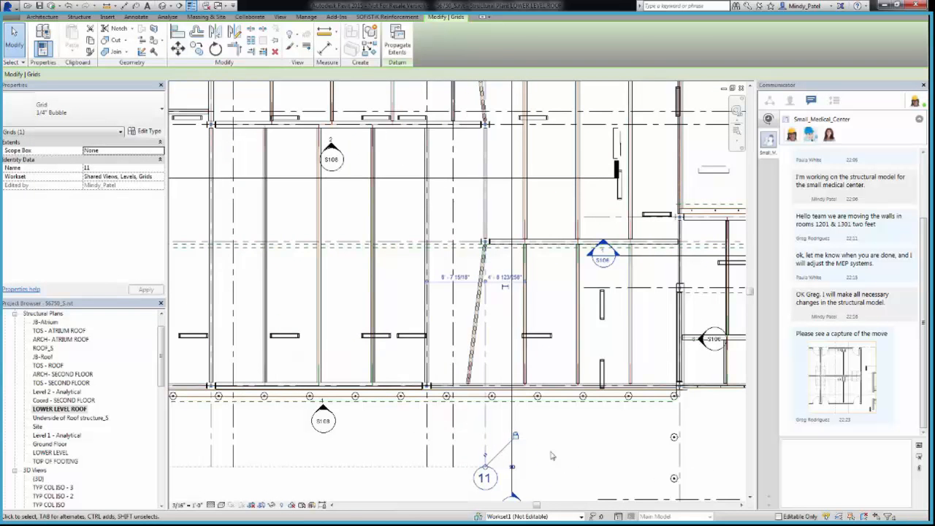
- Straighten the lower slanted W10X12 girder by moving its bottom end onto the shifted grid 11
scroll(553, 457, down, 1)
middle_drag(560, 384, 543, 458)
click(457, 458)
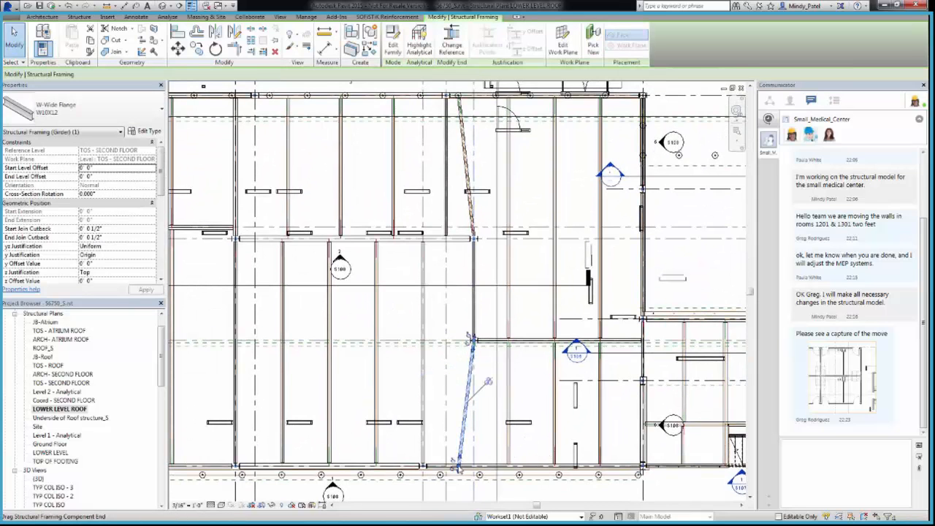
drag(458, 461, 473, 459)
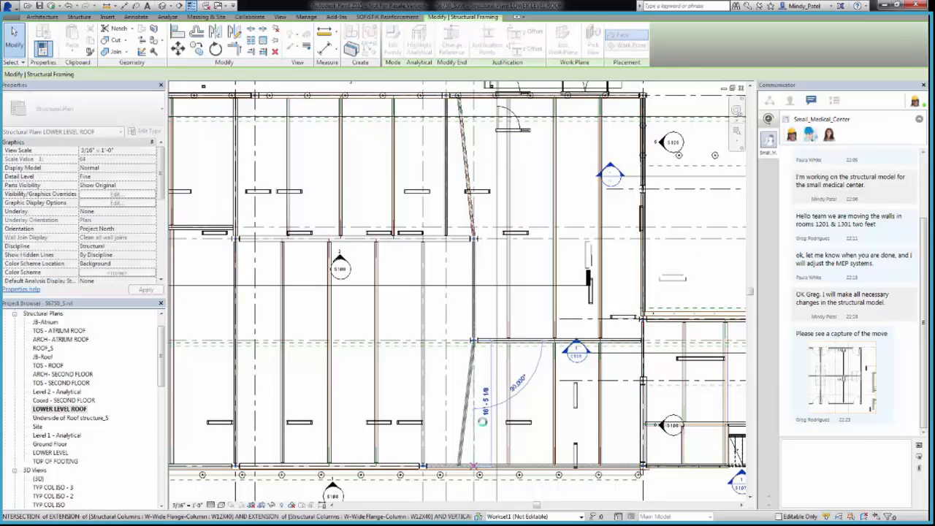
- Open the {3D} view and examine the second-floor framing and columns around the moved grid line
double_click(38, 479)
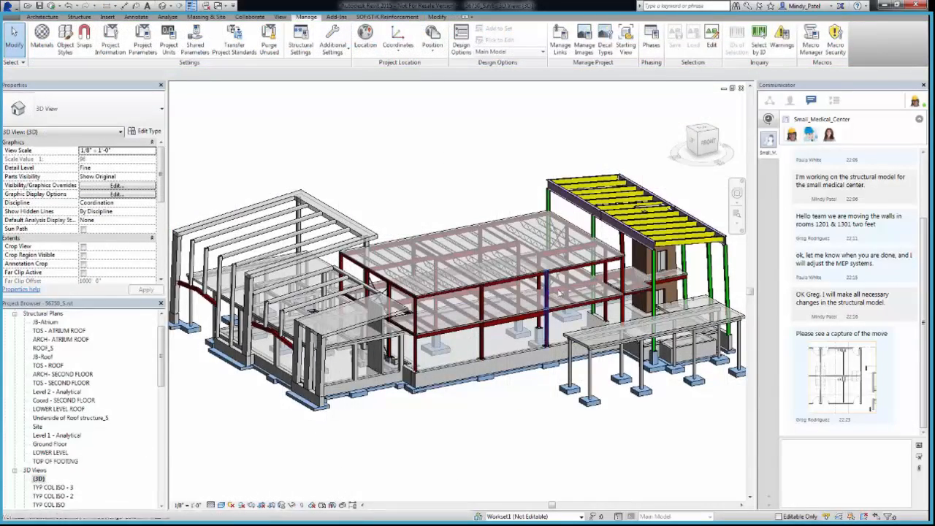
scroll(560, 290, up, 4)
scroll(560, 287, up, 2)
shift+middle_drag(557, 310, 590, 309)
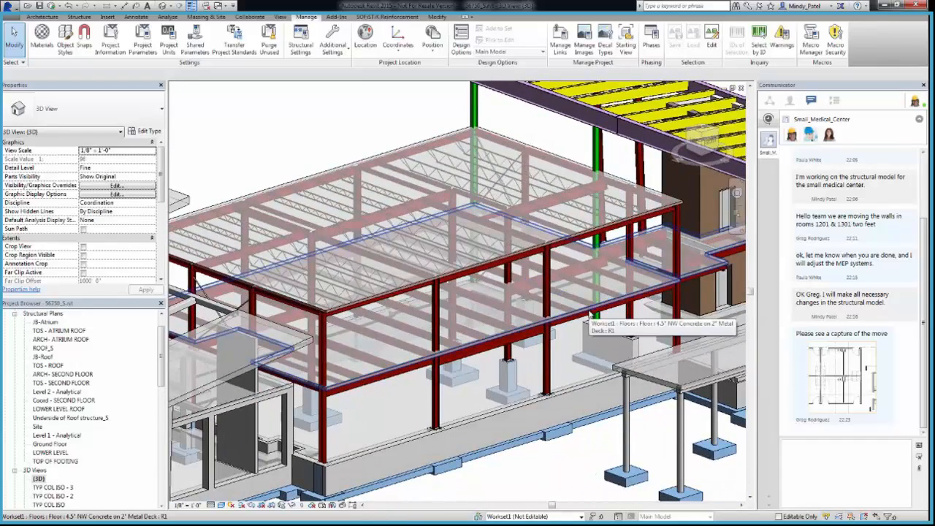
- Post in the chat: "I have included that change in the structural model and I will synchronize with the central file in a few seconds."
click(846, 460)
text(I have included that change in the structural model and I will synchronize with the central file in a few seconds.)
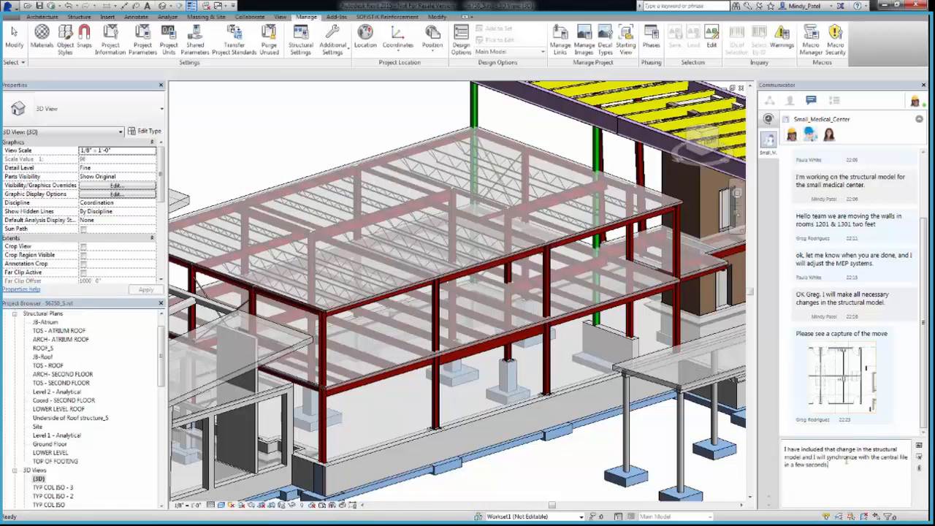
key(Return)
- Synchronize with central, commenting "Grid 11 moved two feet to right. Structural columns and beams adjusted accordingly.", and show the project activity
click(249, 16)
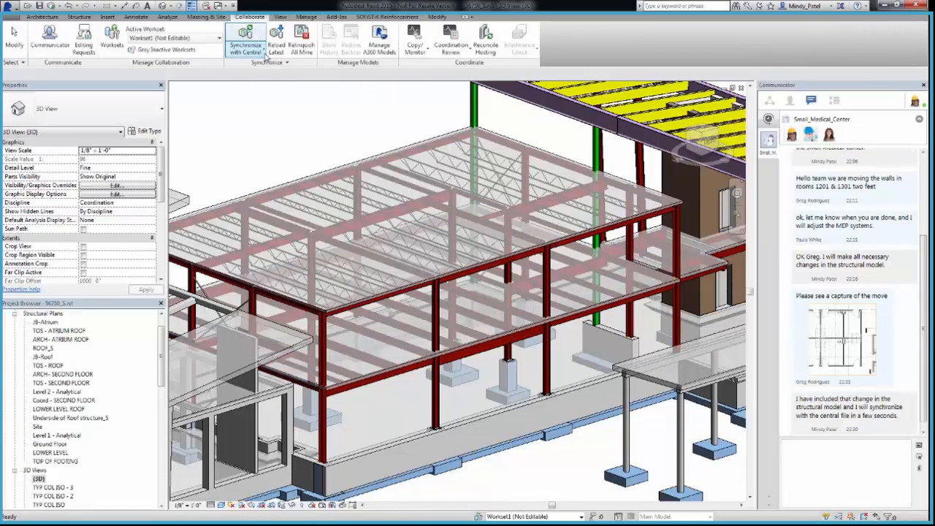
click(246, 51)
click(269, 71)
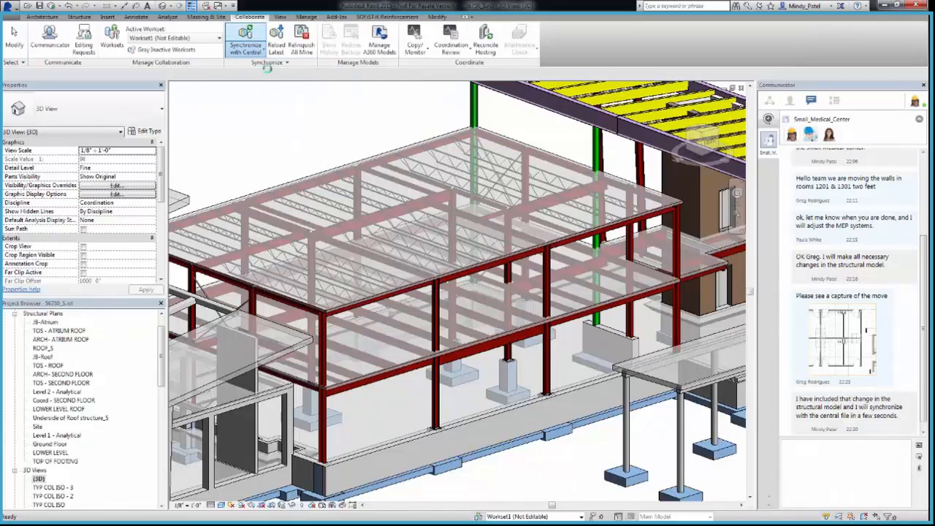
click(319, 152)
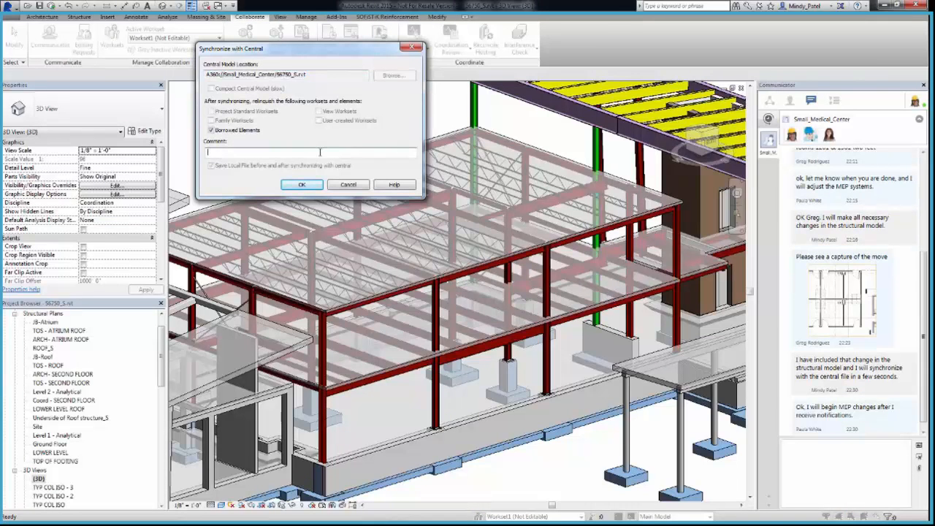
text(Grid 11 moved two feet to right. Structural columns and beams adjusted accordingly.)
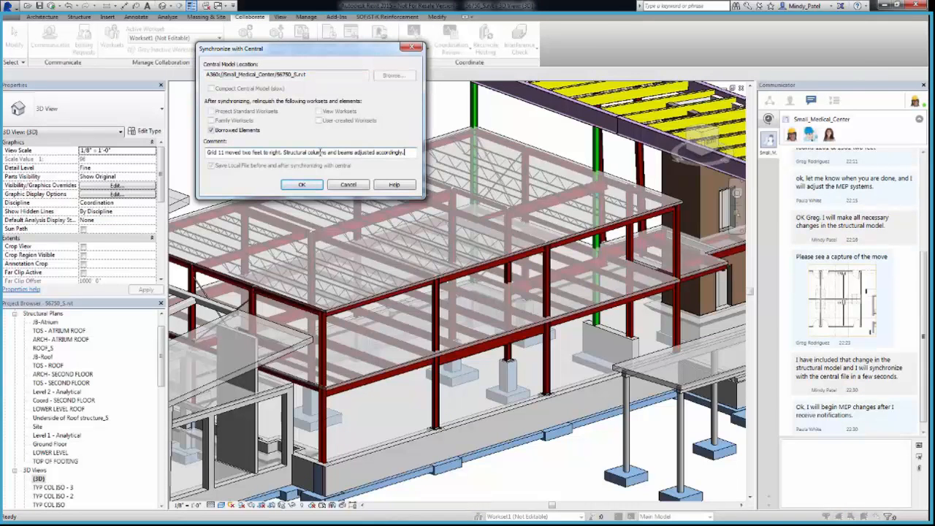
click(308, 188)
click(834, 100)
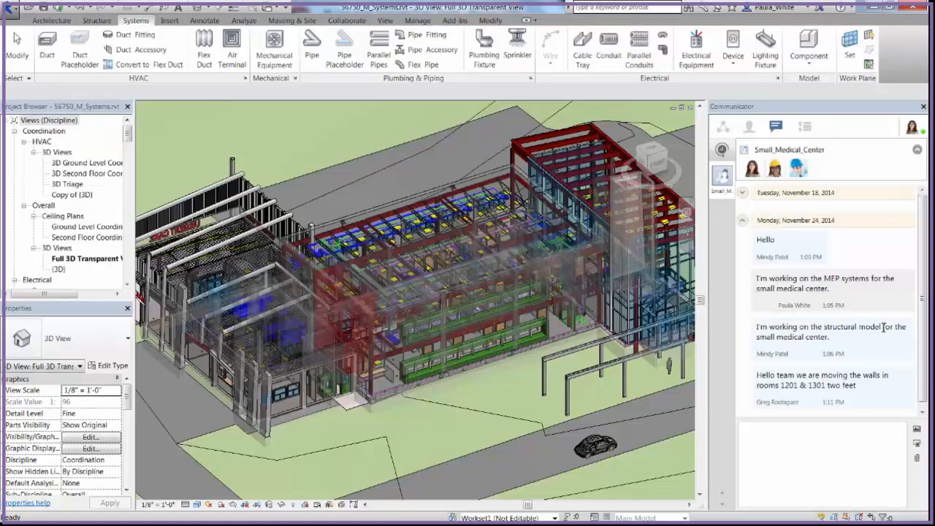
- In the MEP engineer's session, reply "ok, let me know when you are done, and I will adjust the MEP systems." and show the active project's activity
click(774, 437)
text(ok, let m)
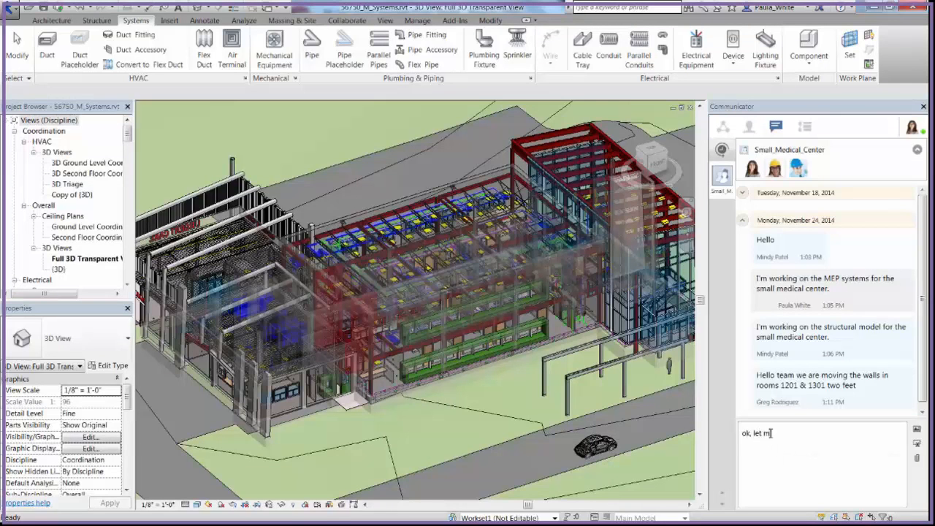
text(e know when you are done, and I w)
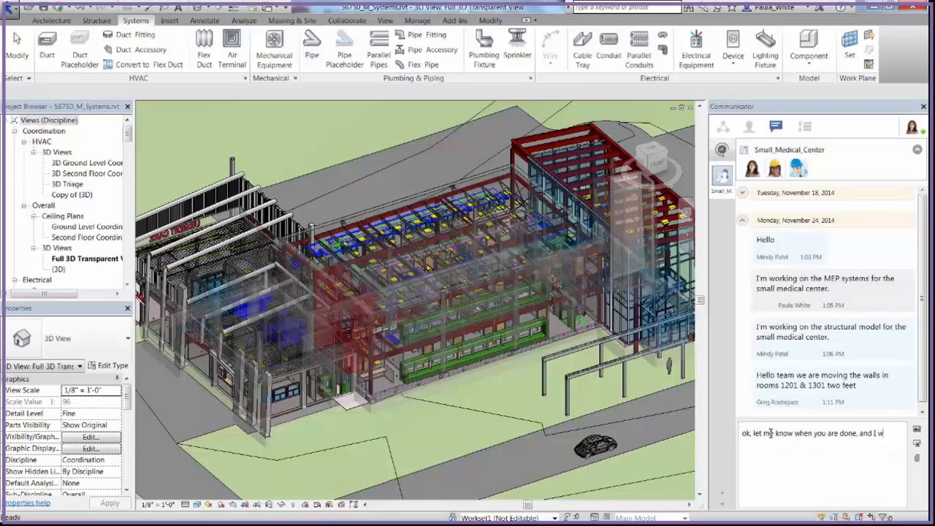
text(ill adjust the MEP systems.)
key(Return)
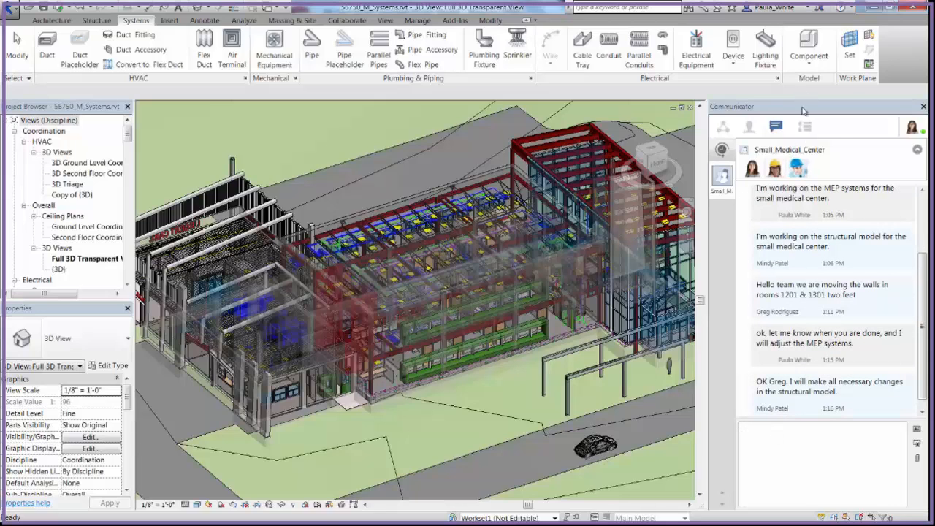
click(804, 128)
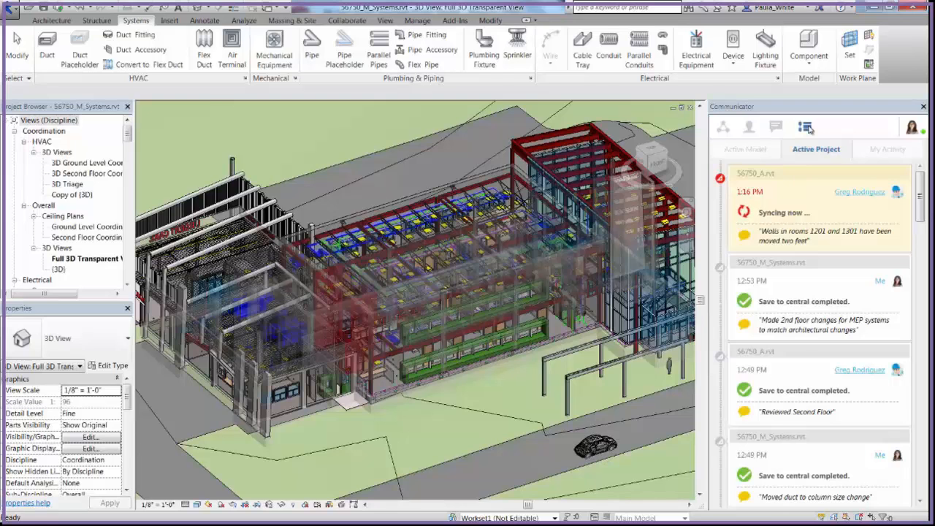
- Reload the linked models 56750_A.rvt and 56750_S.rvt together in the MEP systems model
click(425, 21)
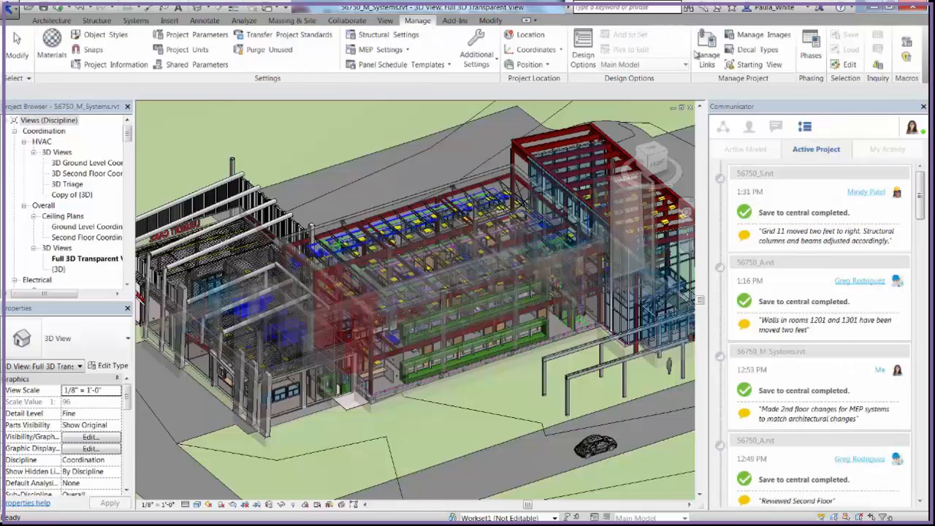
click(699, 55)
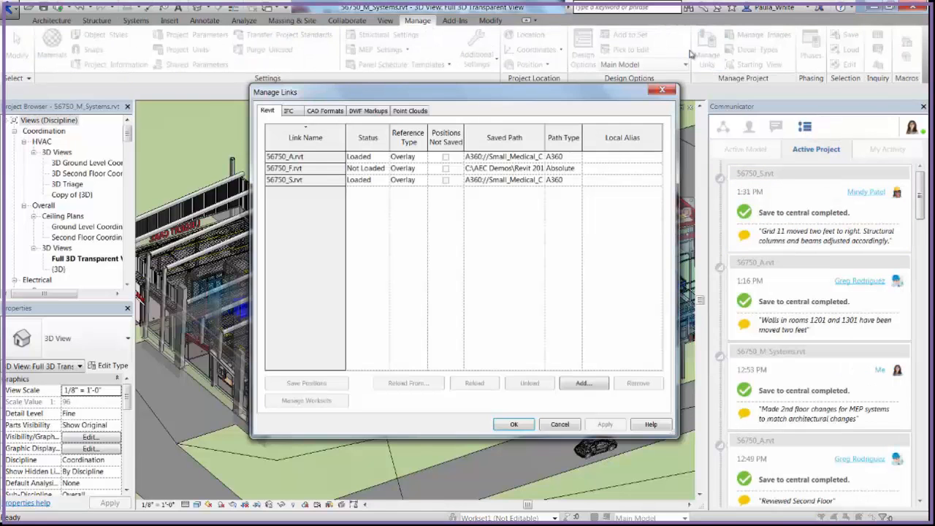
click(287, 156)
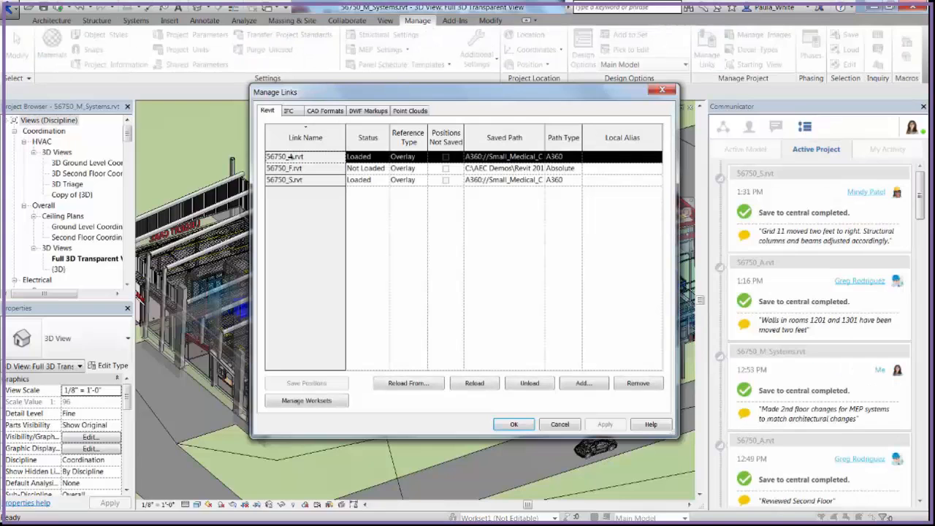
ctrl+click(293, 178)
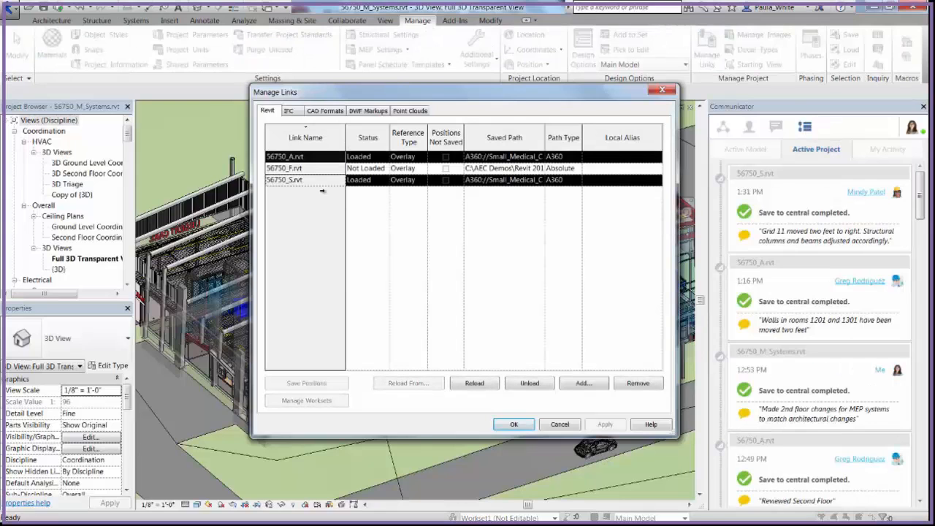
click(476, 384)
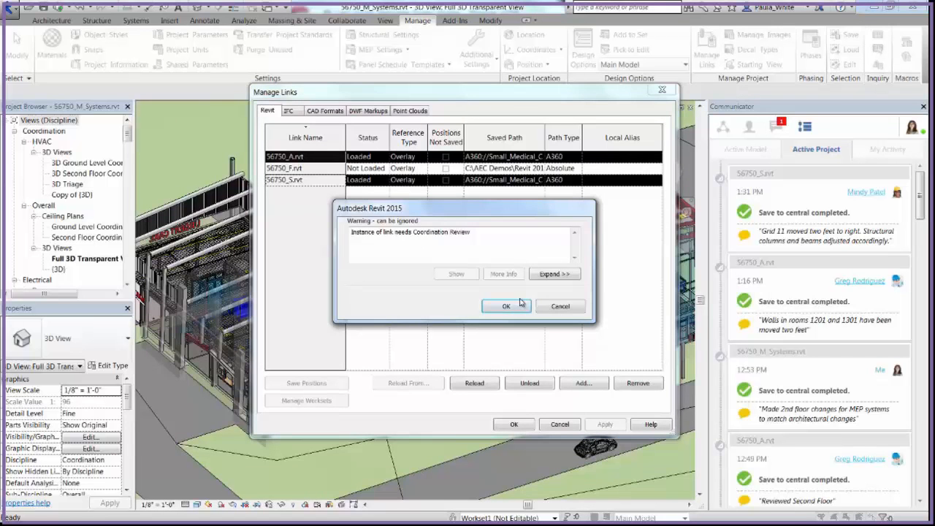
click(502, 307)
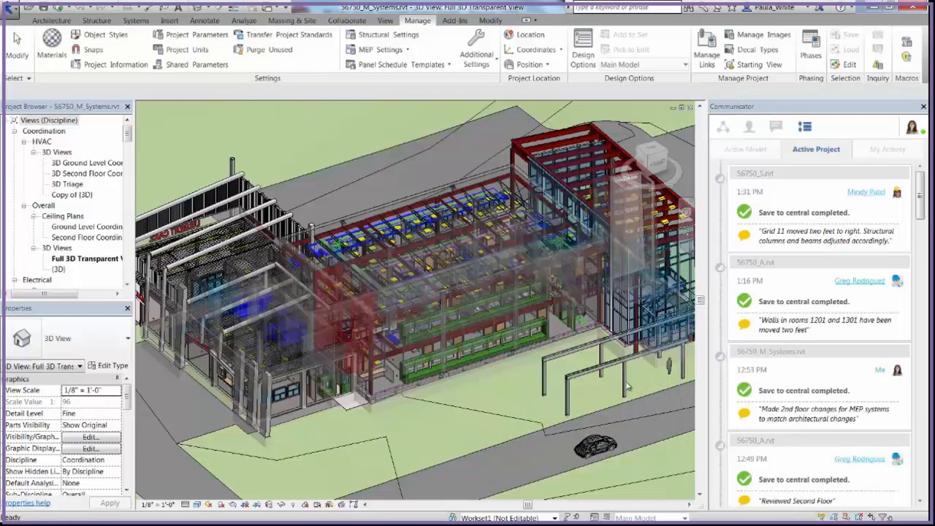
- In the Ground Level Coordination ceiling plan, move the three ceiling fixtures beside the section marker 2'-0" to the right
click(110, 229)
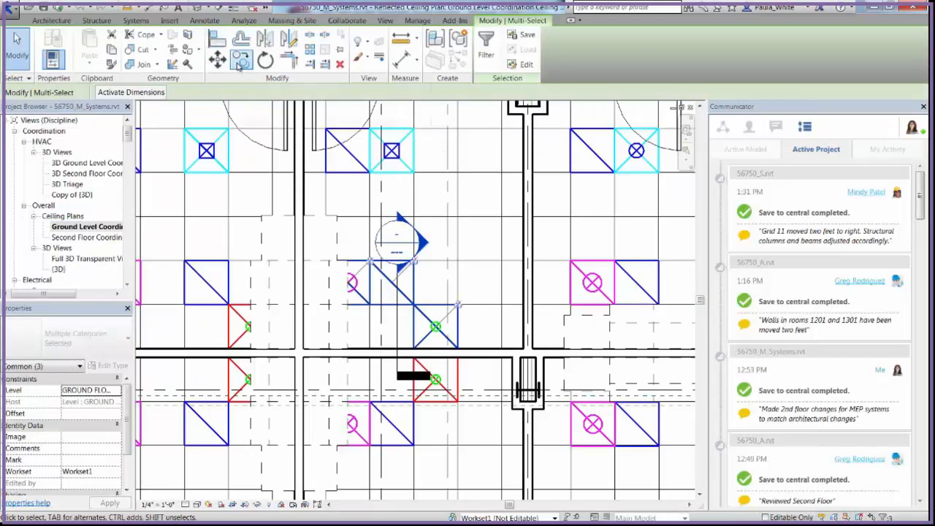
click(218, 61)
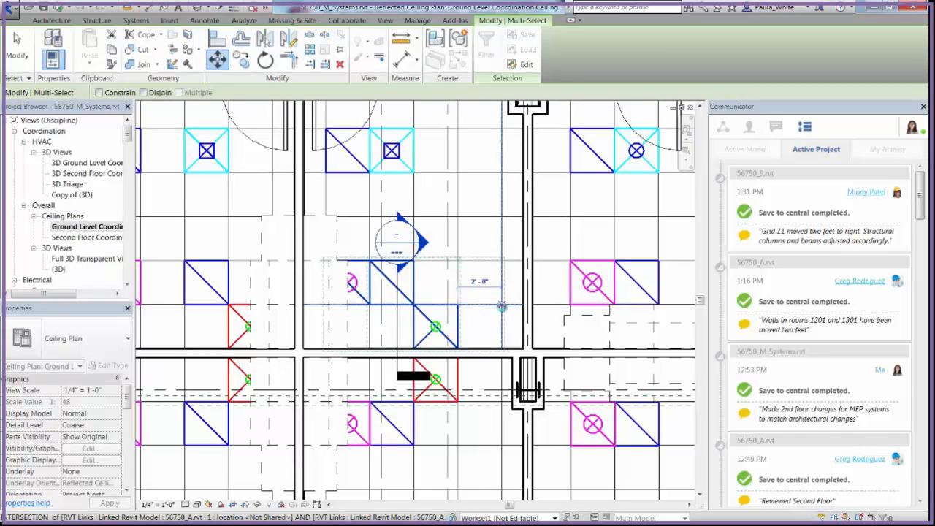
click(504, 308)
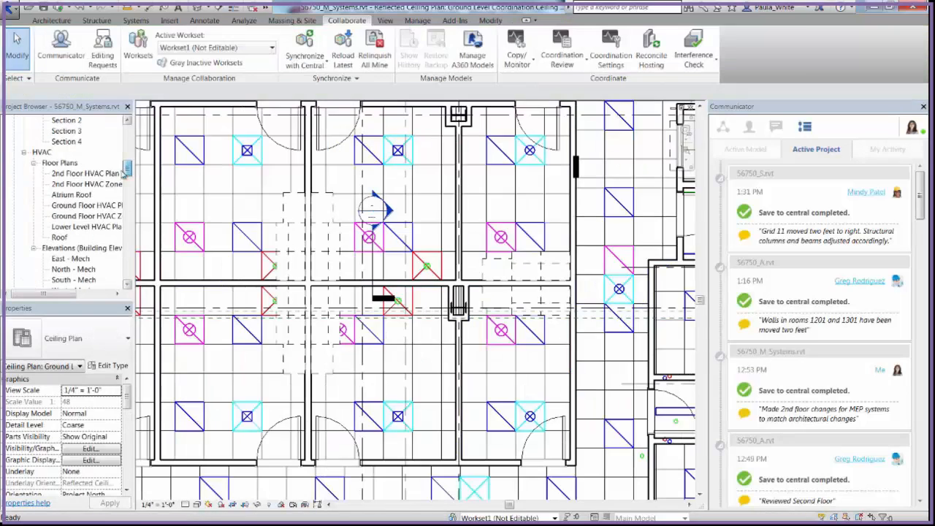
- Open the Ground Floor HVAC Plan to check the duct connections at the moved diffusers
click(95, 205)
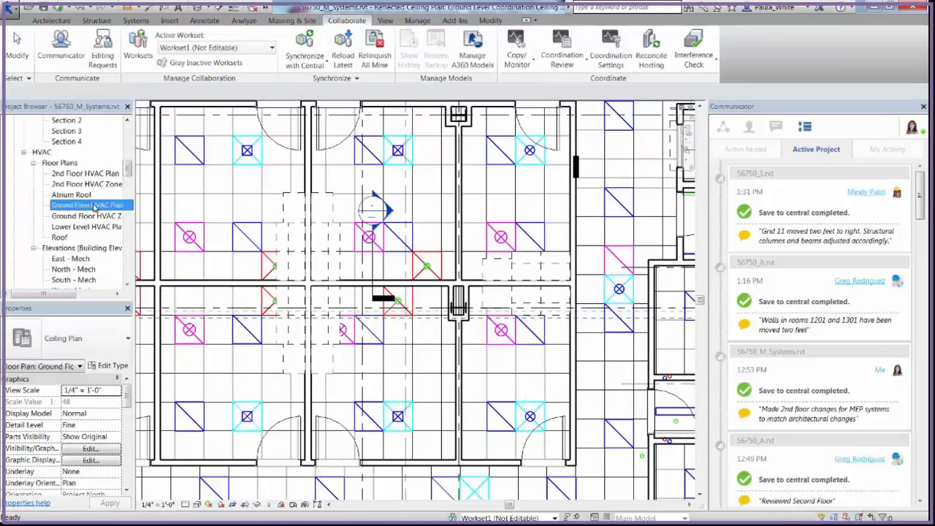
double_click(91, 205)
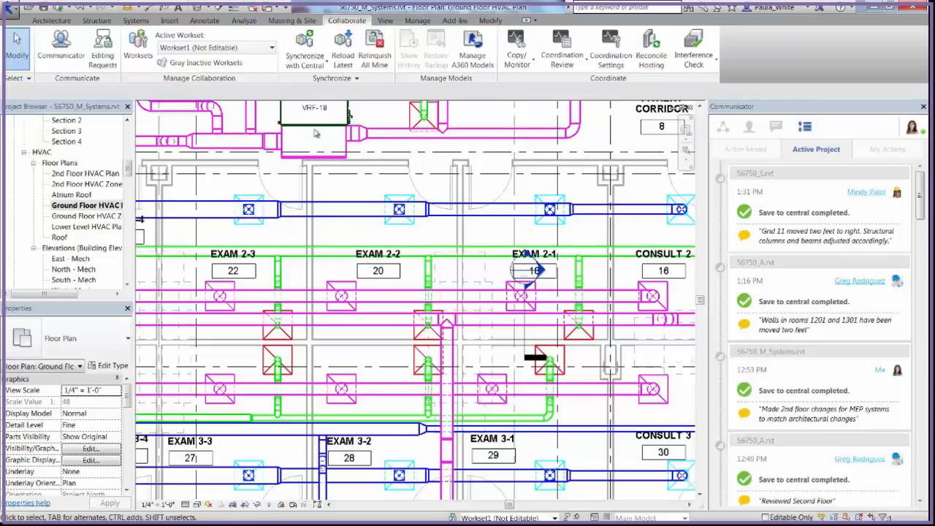
- Synchronize with central, commenting "Moved diffuser and lighting fixtures in rooms 1201 & 1301 to align with ceiling grid and space. Ducts are connected correctly."
click(304, 44)
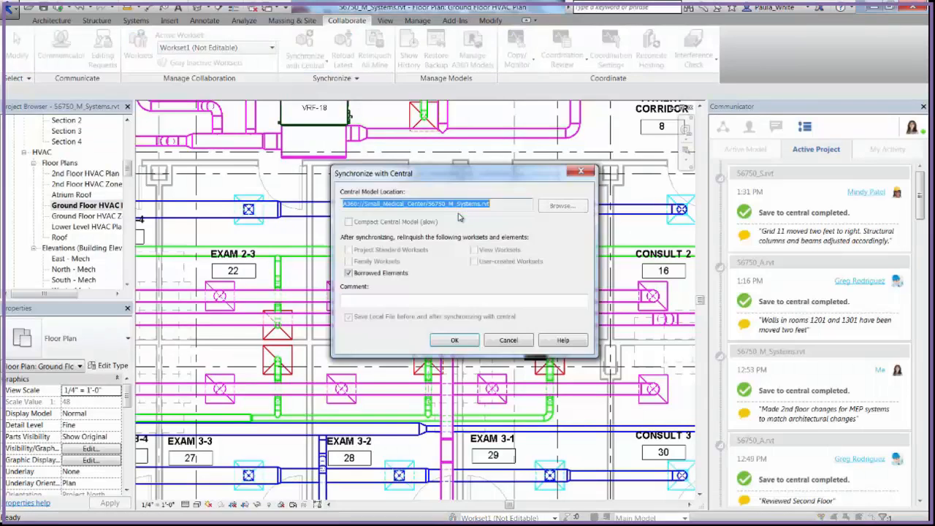
click(399, 300)
text(Moved diffuser and lighting fixtures in)
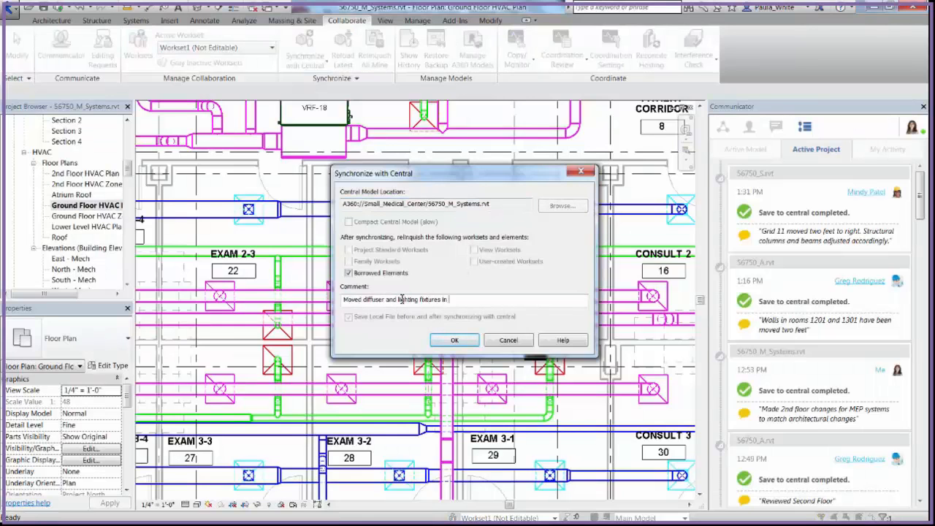
text( rooms 1201 & 1301 to align with ceil)
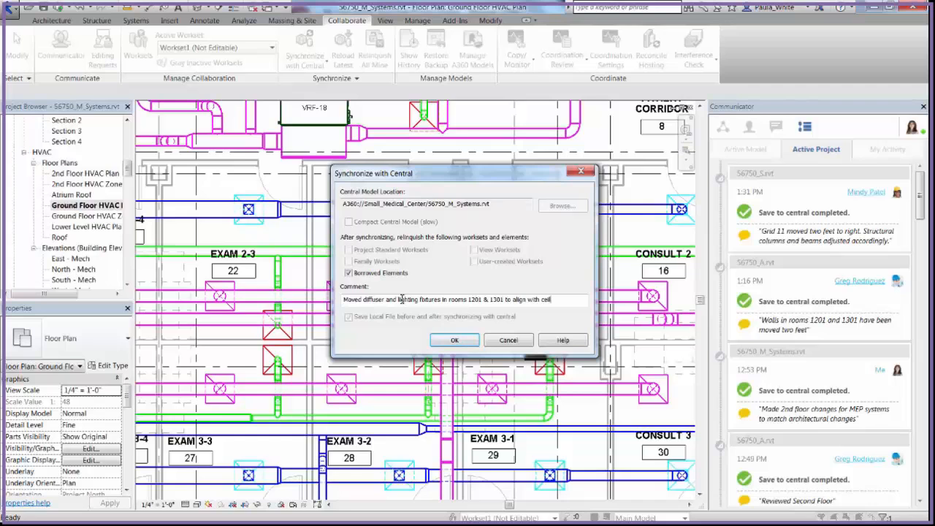
text(ing gred and space.  )
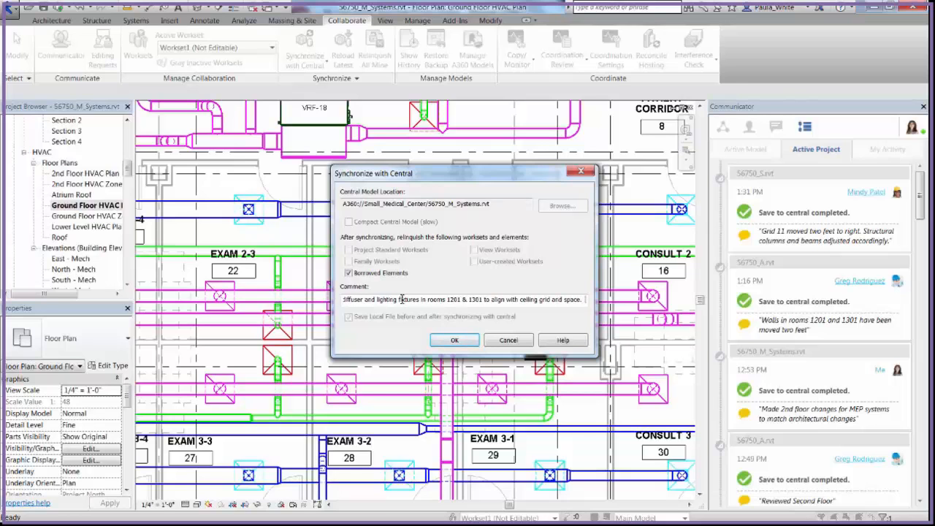
text(Ducts are connected correctly.)
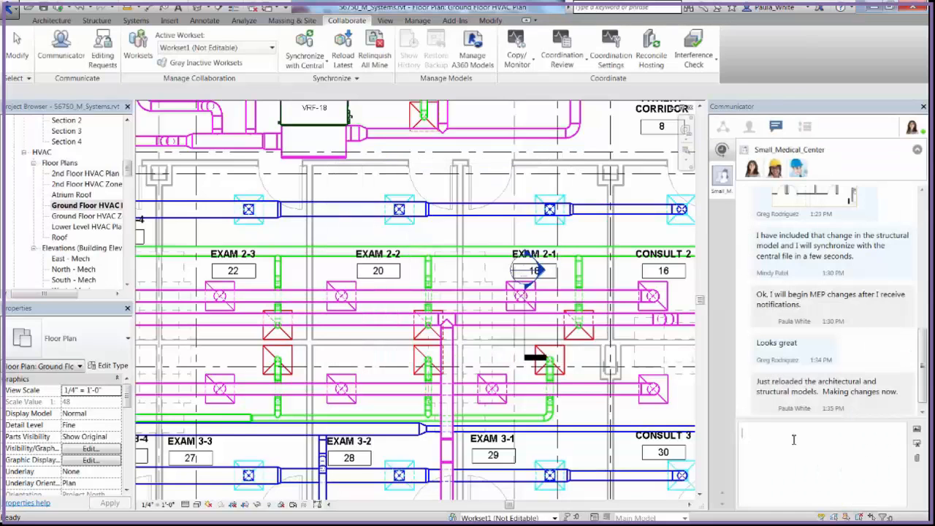
- In the Small_Medical_Center project chat, write a message beginning "I've just made the changes to the diffusers and light fixture in"
text(I've just made the changes to the diffuser)
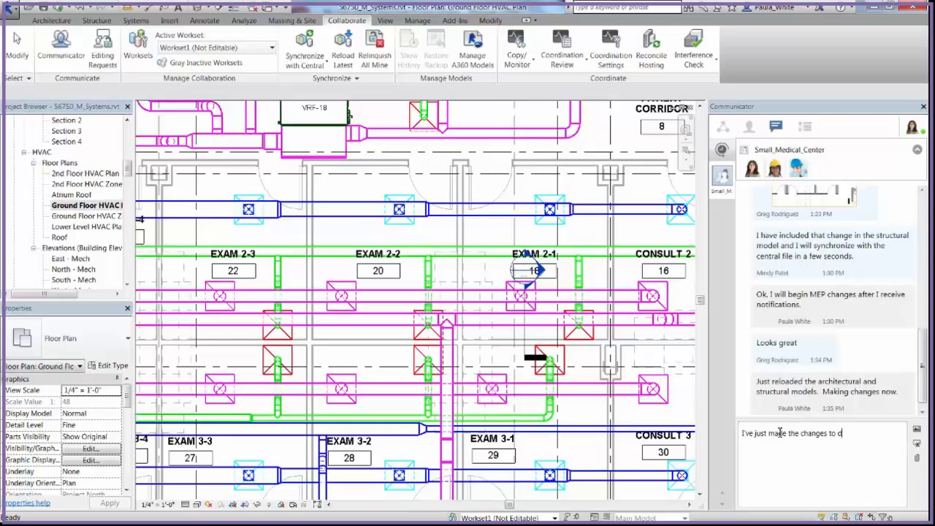
text(s and light fixture in th)
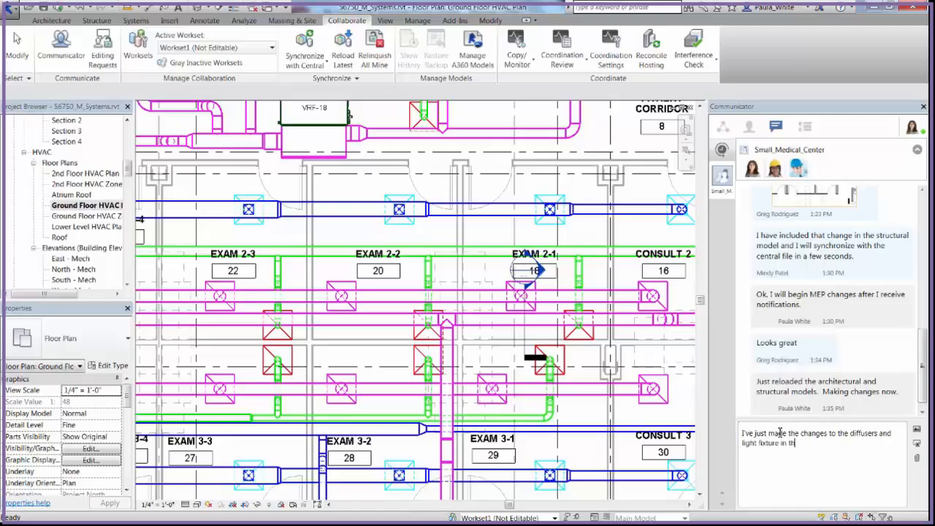